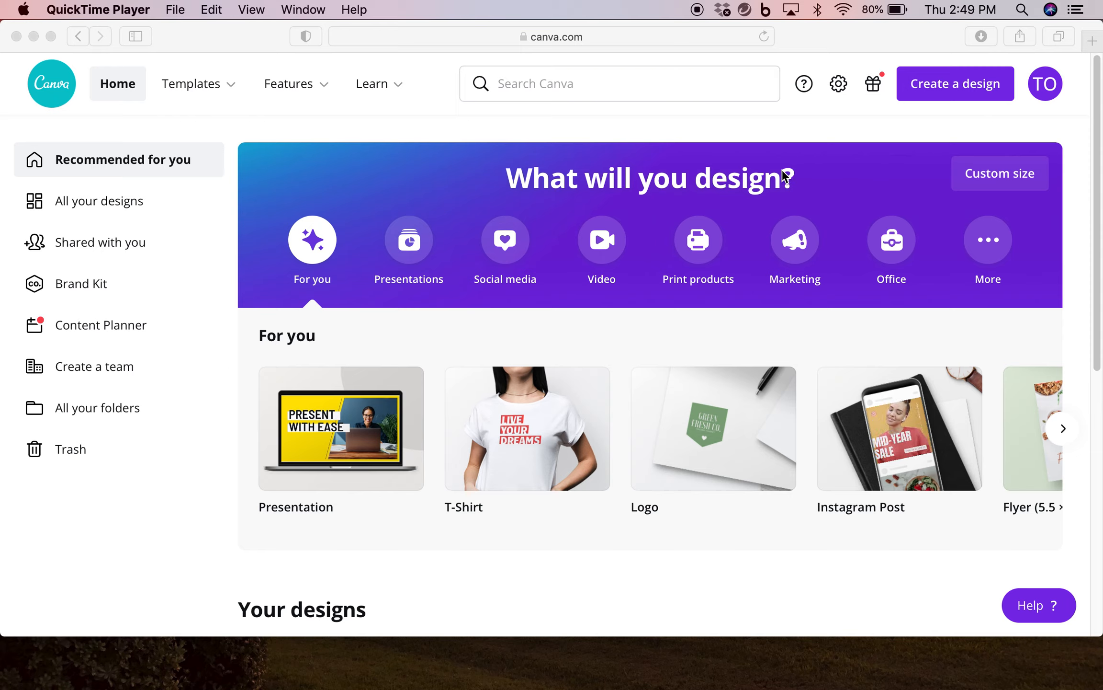
Step: Create a new blank T-Shirt design
left_click(965, 85)
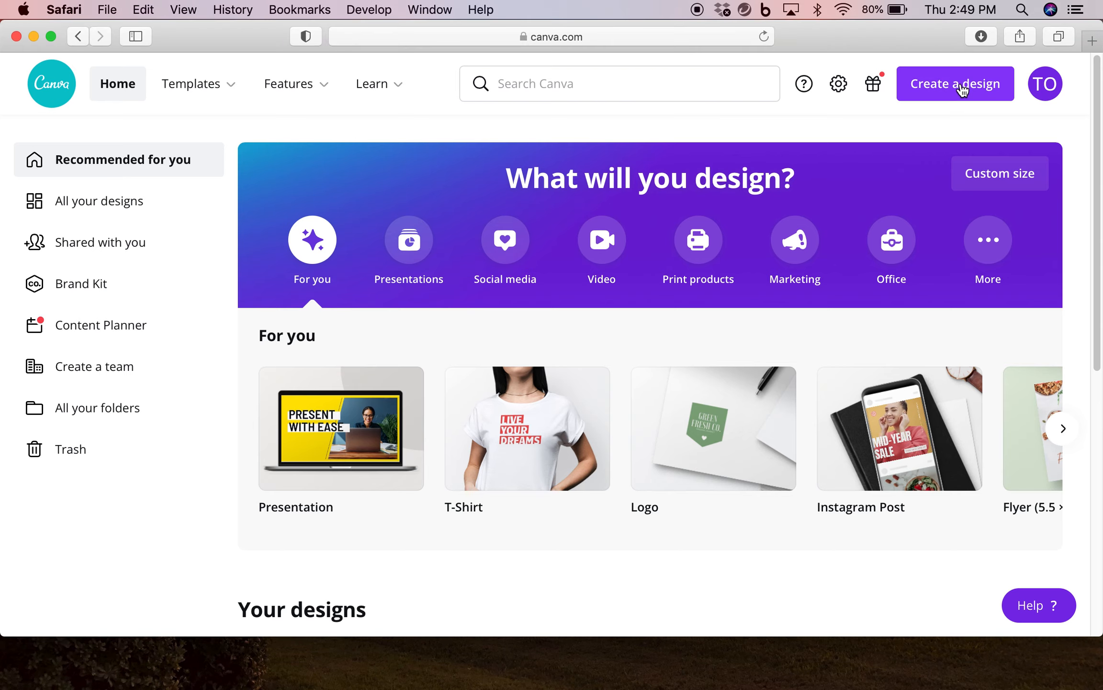
left_click(963, 89)
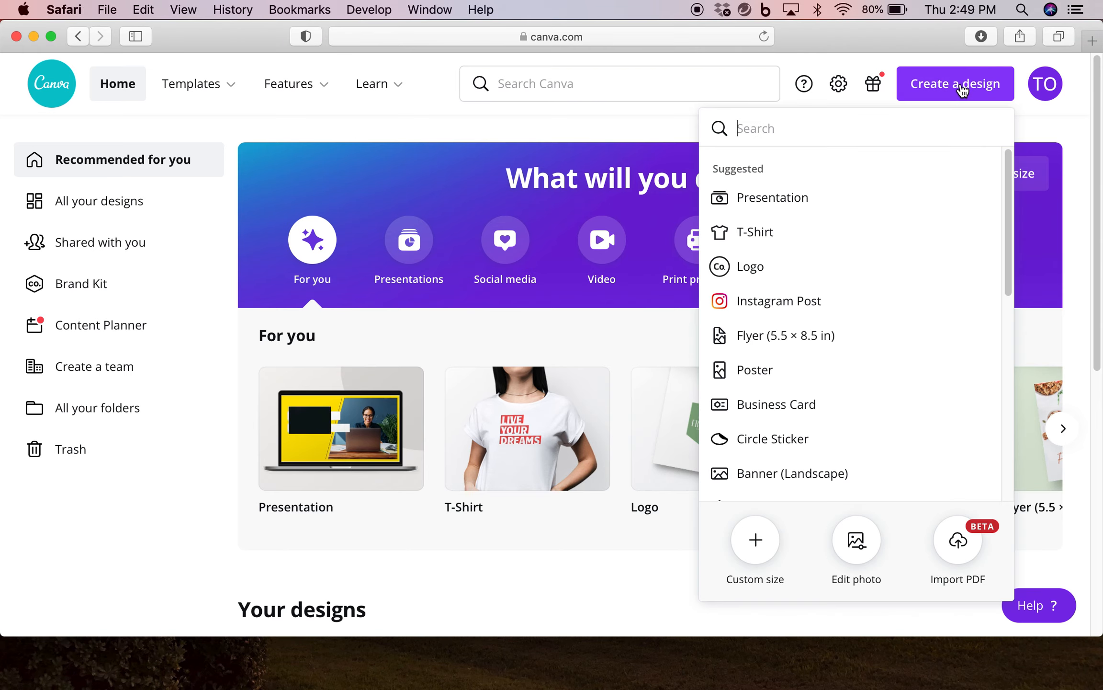
left_click(764, 243)
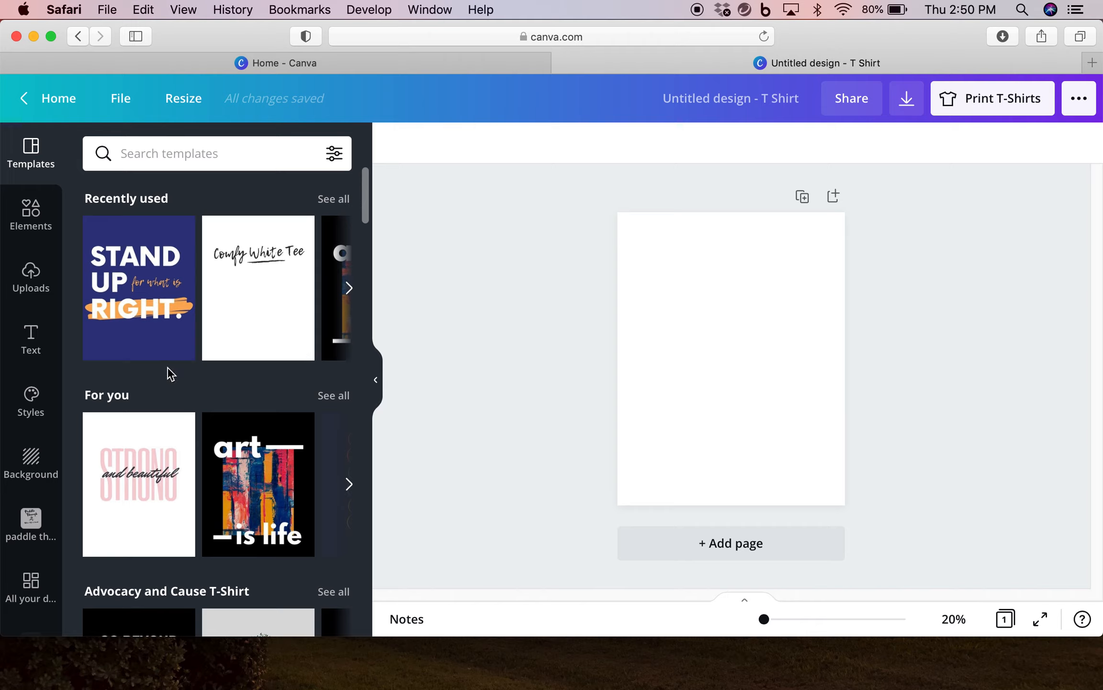
mouse_move(367, 191)
left_mouse_down()
mouse_move(372, 294)
mouse_move(376, 174)
left_mouse_up()
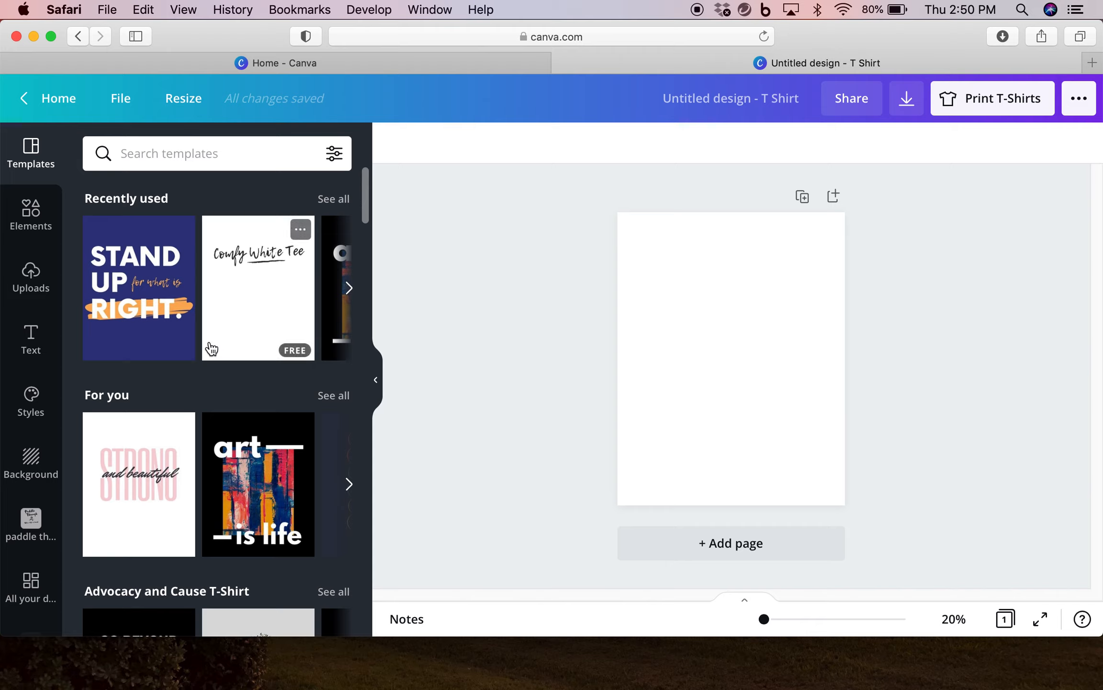
Step: Add a heading reading "Hello Fall" and move it up into the upper part of the page
left_click(31, 346)
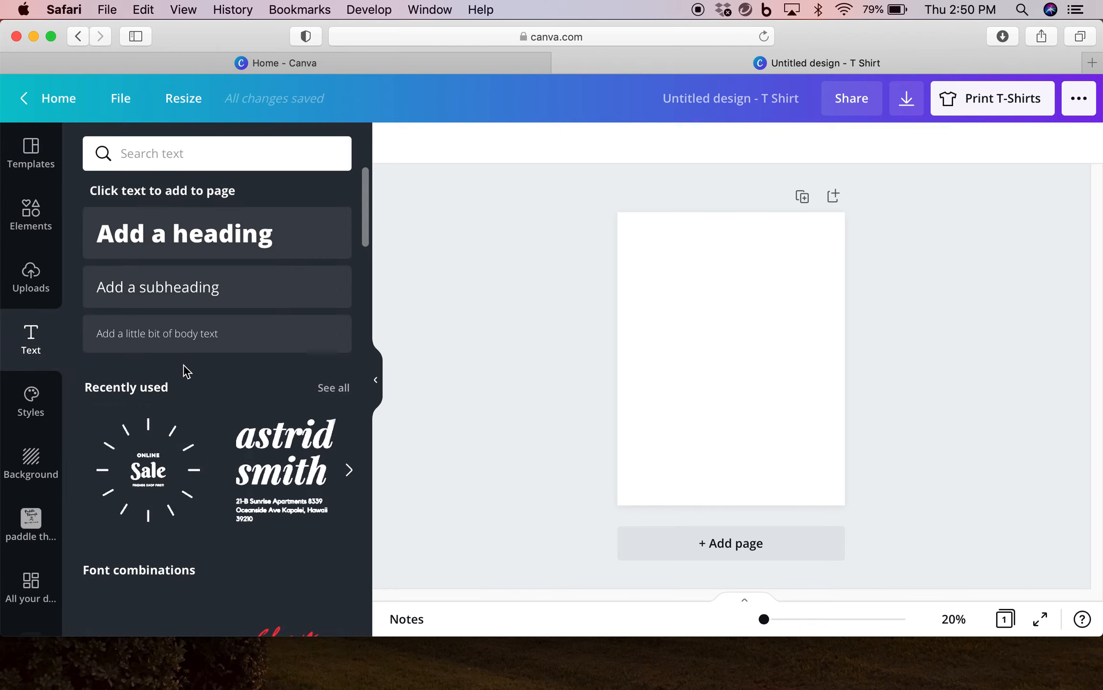
left_click(207, 234)
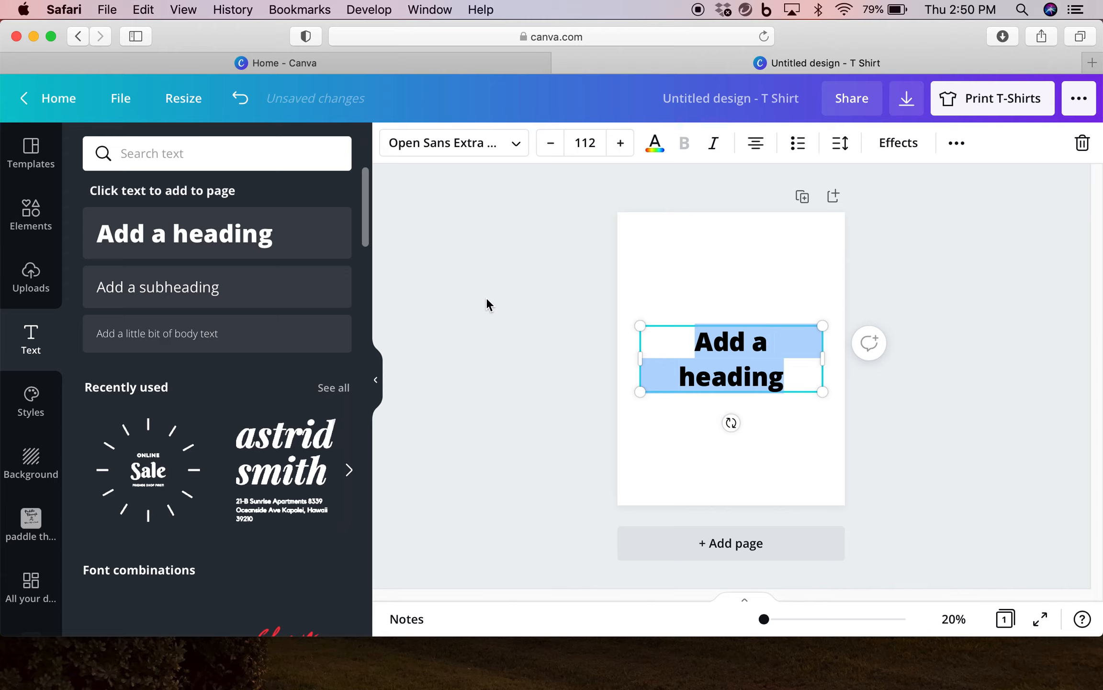
type("H")
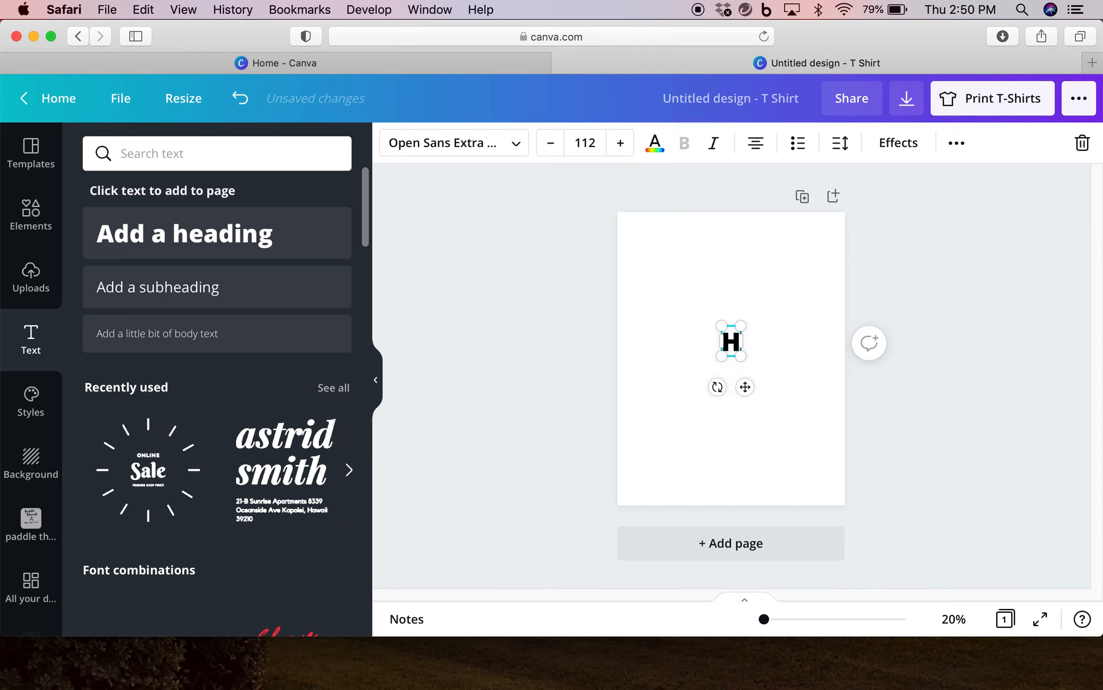
type("ello Fall")
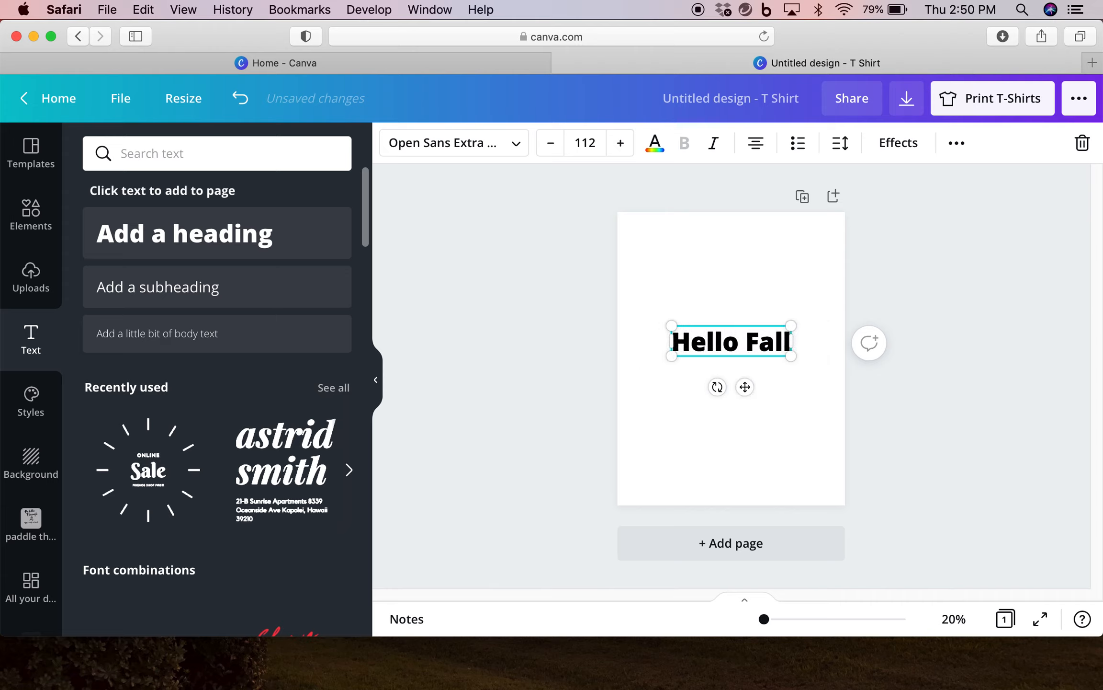
left_click_drag(745, 386, 746, 350)
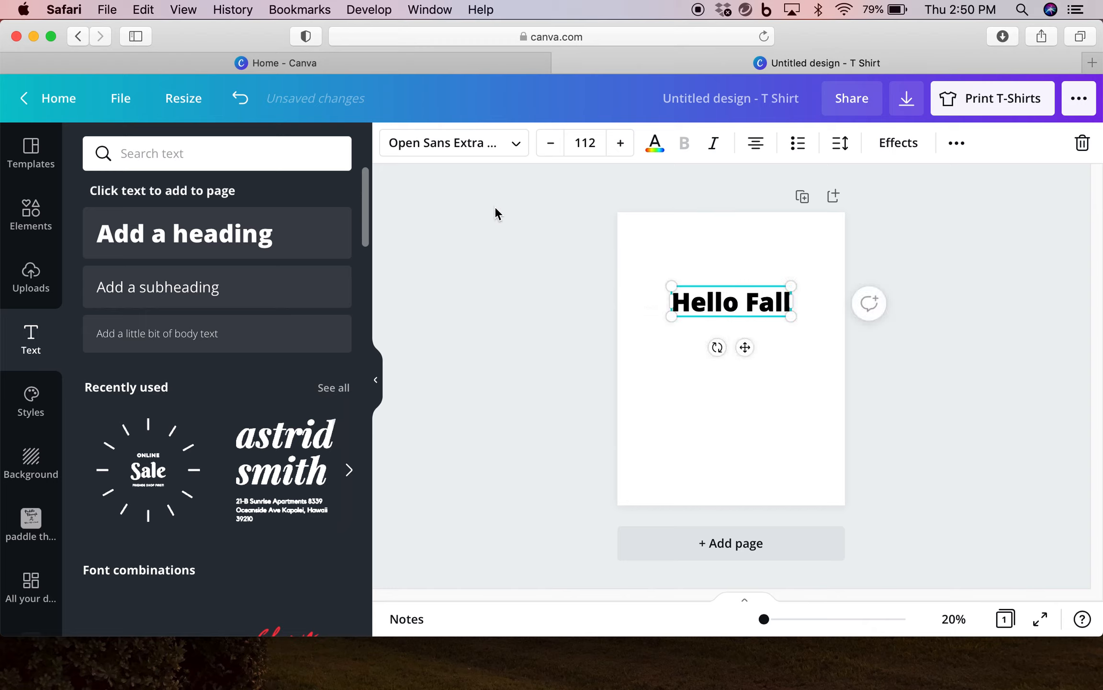
Step: Change the "Hello Fall" heading's font to Oleo Script
left_click(519, 151)
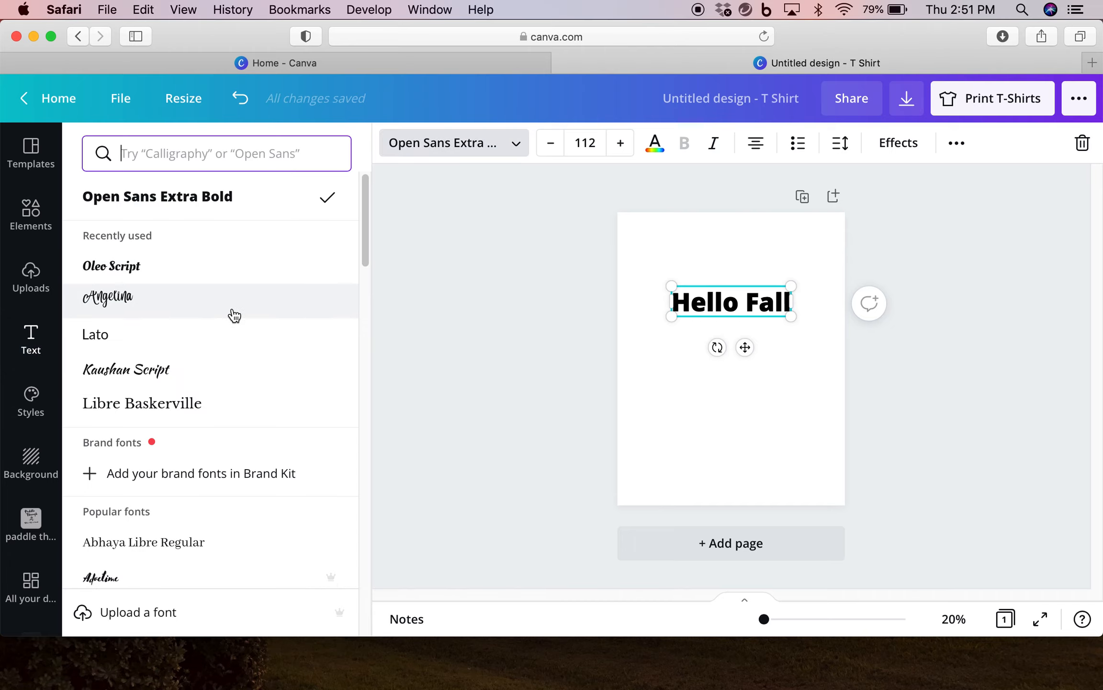
scroll(247, 345, "down", 10)
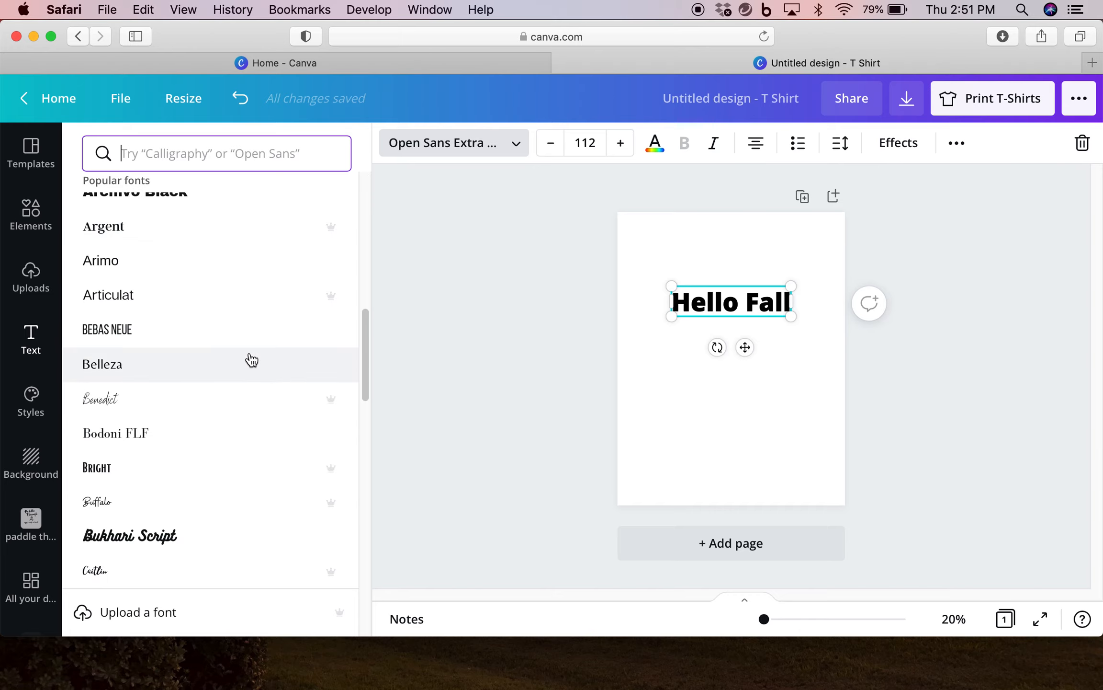
scroll(251, 360, "up", 5)
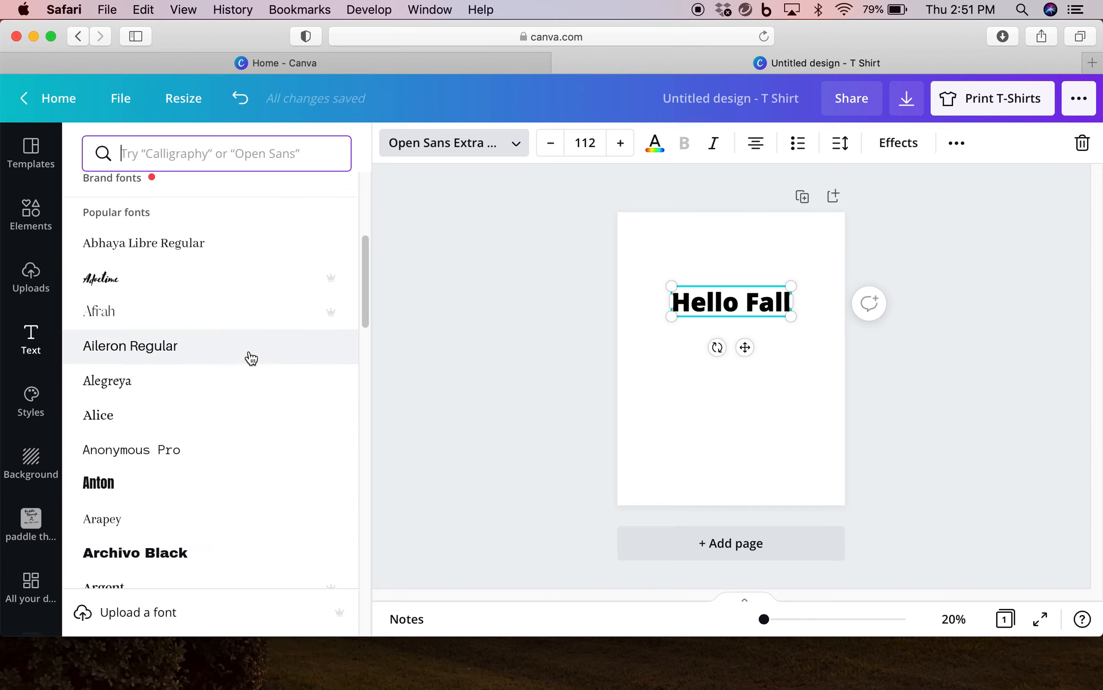
scroll(251, 358, "up", 5)
scroll(250, 358, "down", 5)
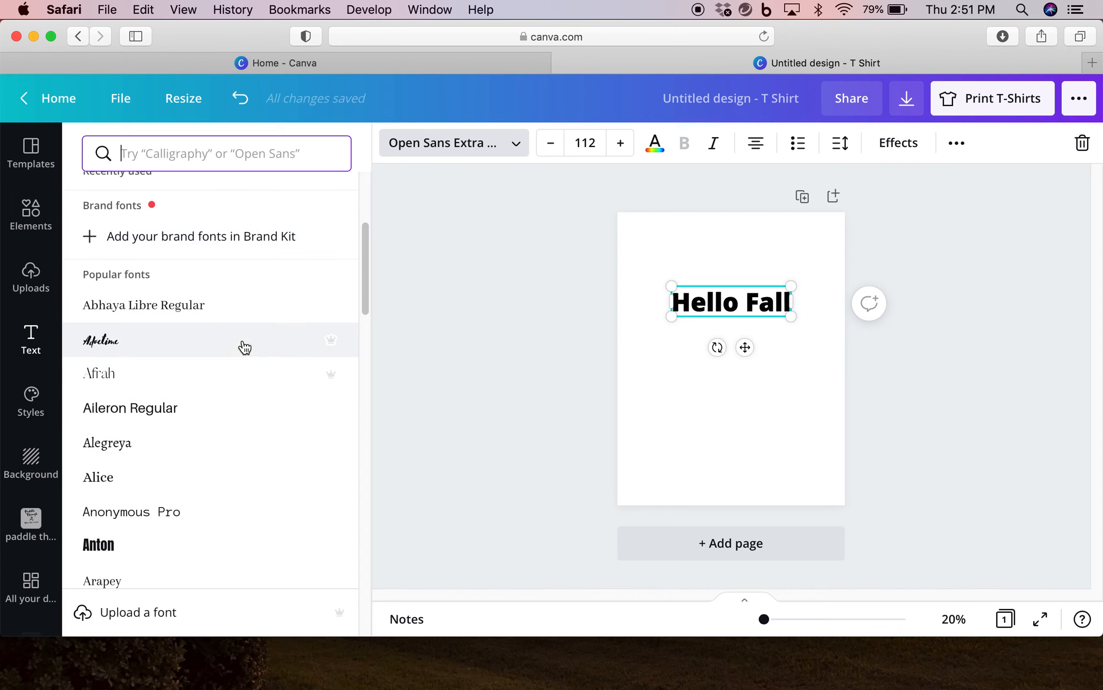
mouse_move(330, 378)
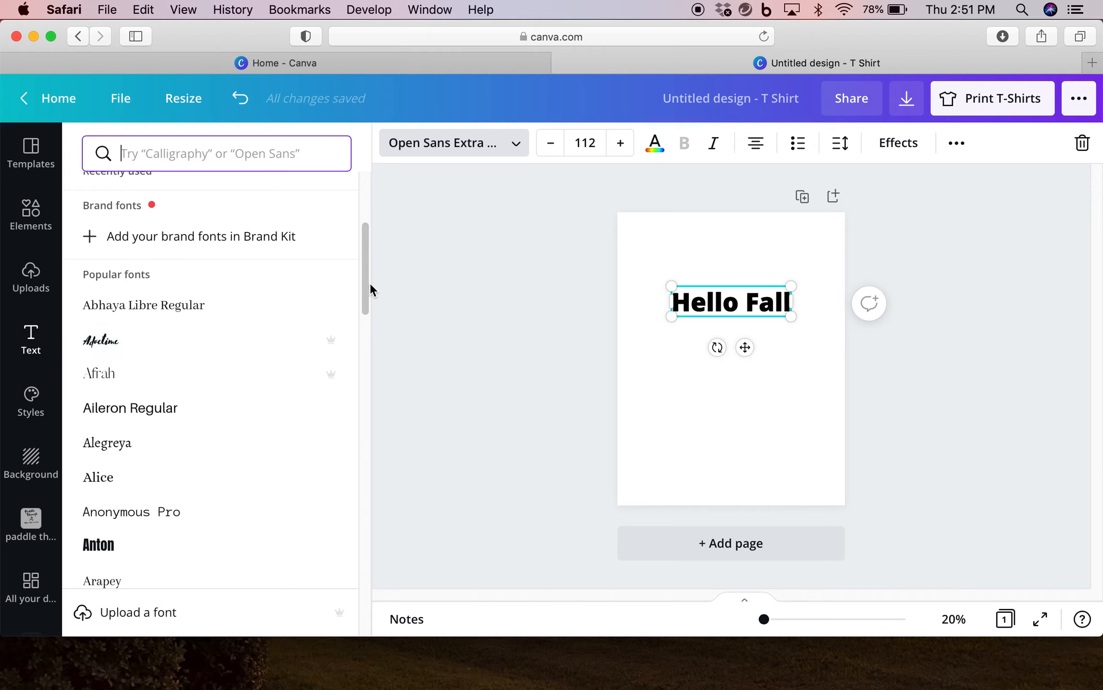
left_click_drag(364, 285, 364, 231)
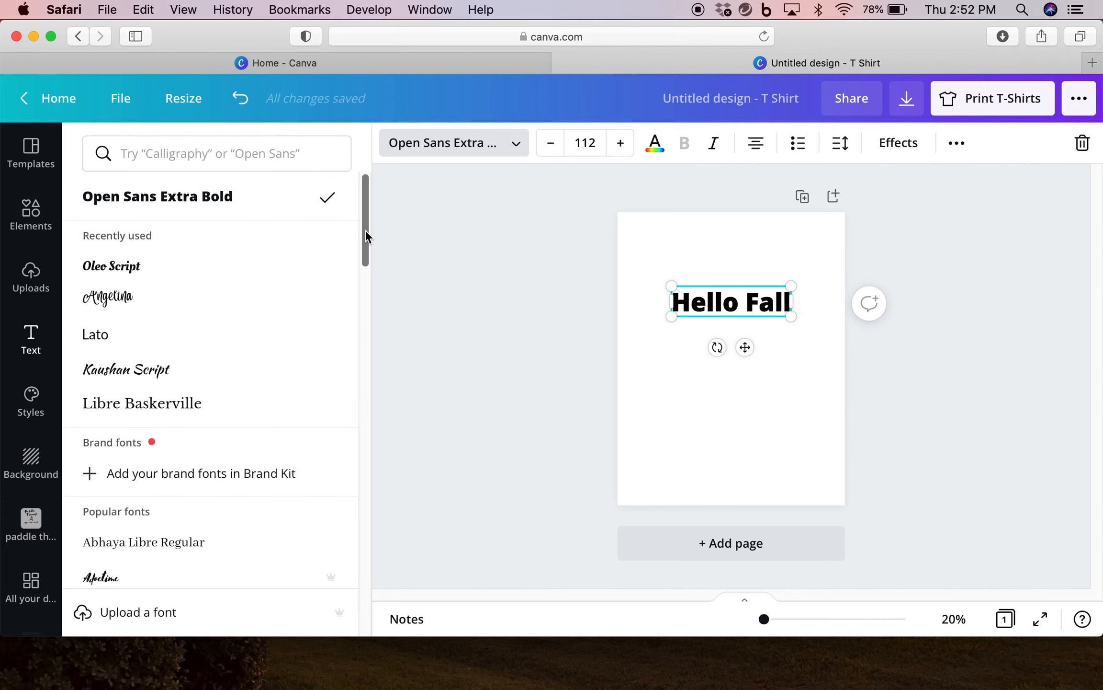
left_click(123, 266)
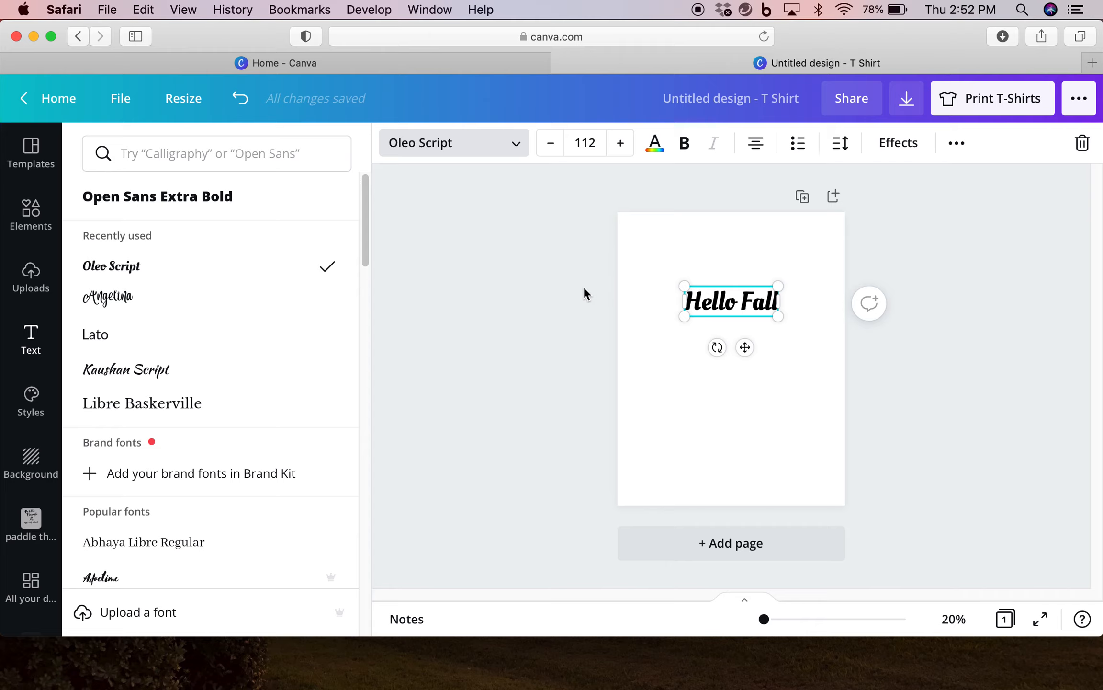
Step: Enlarge the "Hello Fall" heading to about font size 217 so it spans most of the page width
left_click(621, 144)
left_click(621, 144)
left_click(620, 144)
left_click(621, 143)
left_click(620, 144)
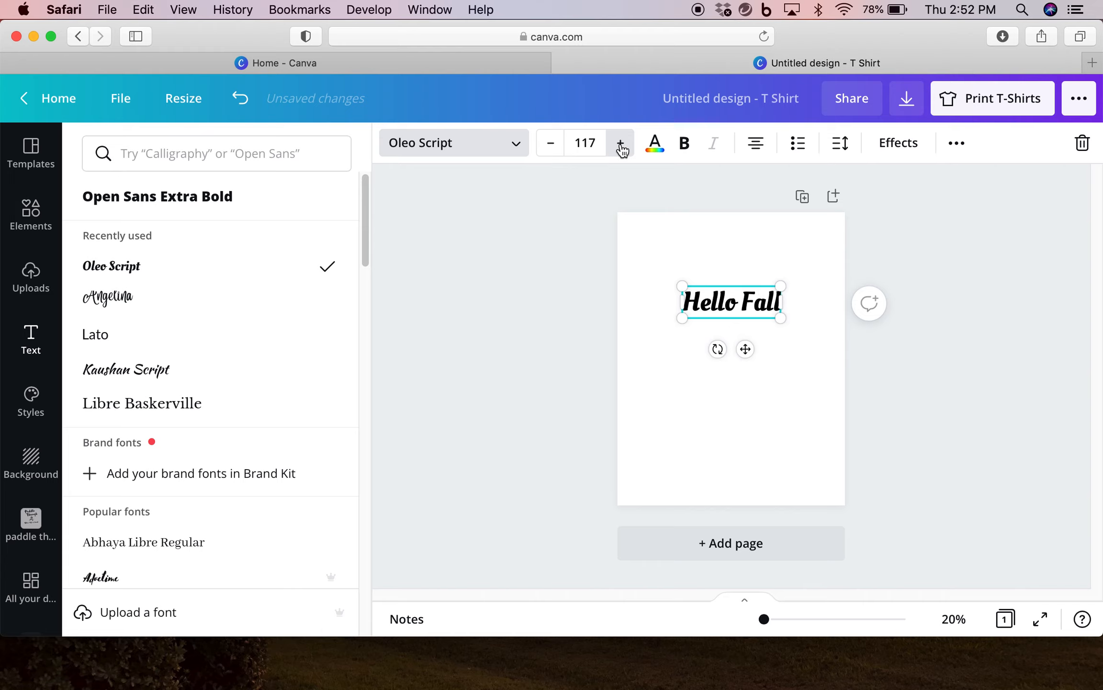
left_click(621, 143)
left_click(621, 143)
left_click(621, 144)
left_click(621, 143)
left_click(621, 143)
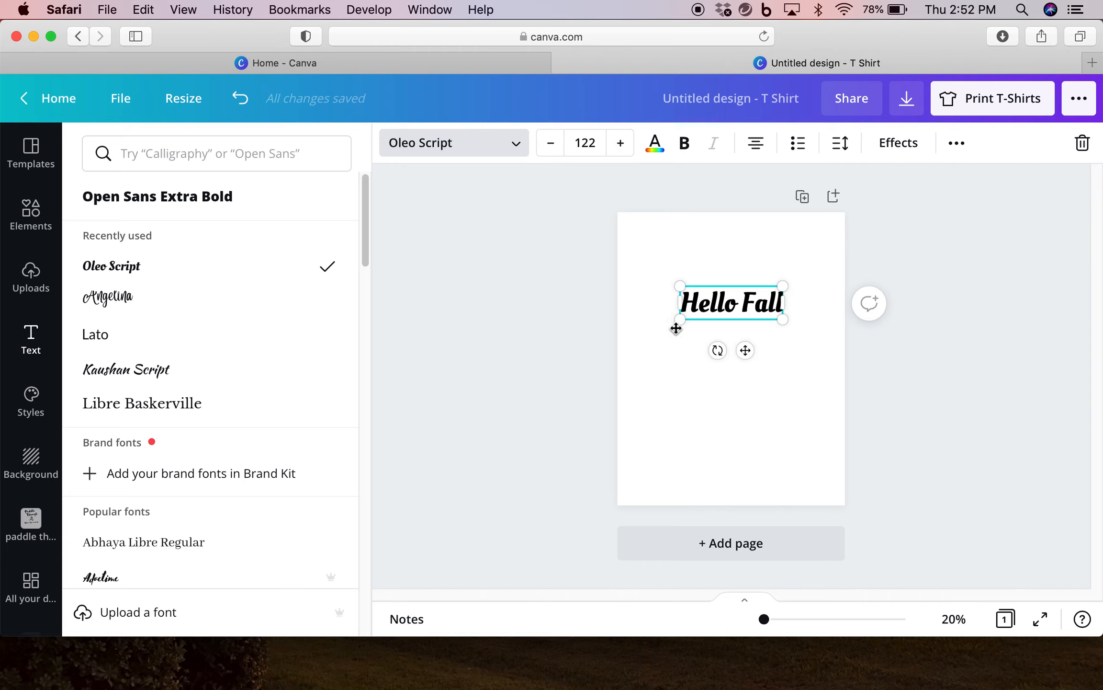
left_click_drag(675, 328, 657, 343)
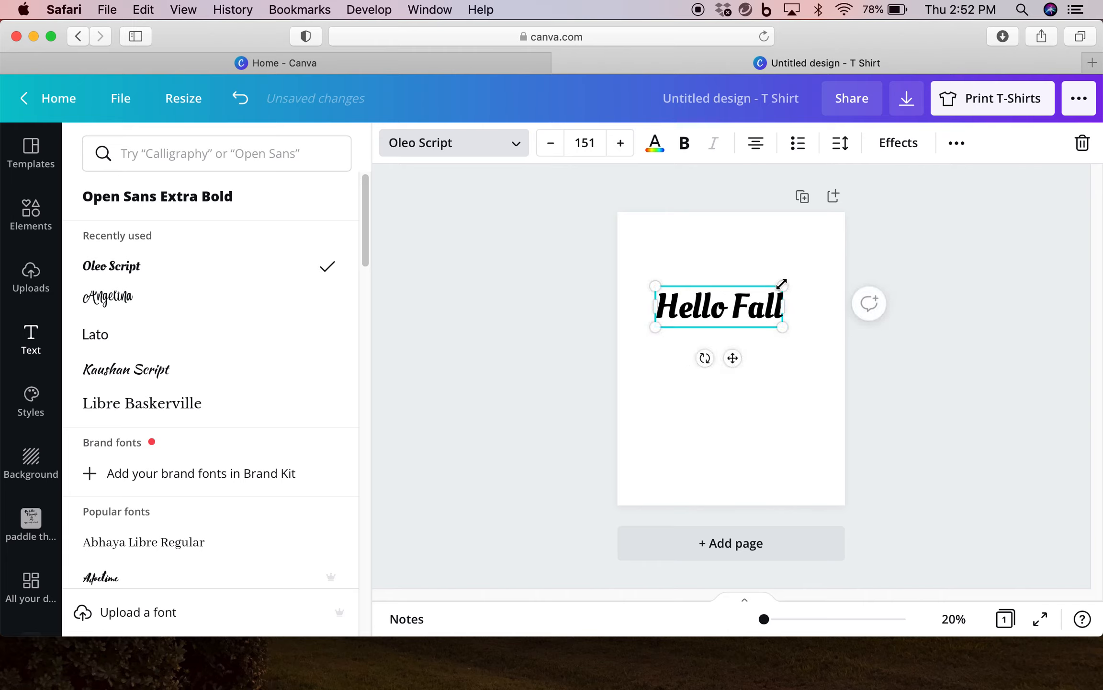
left_click_drag(782, 285, 814, 259)
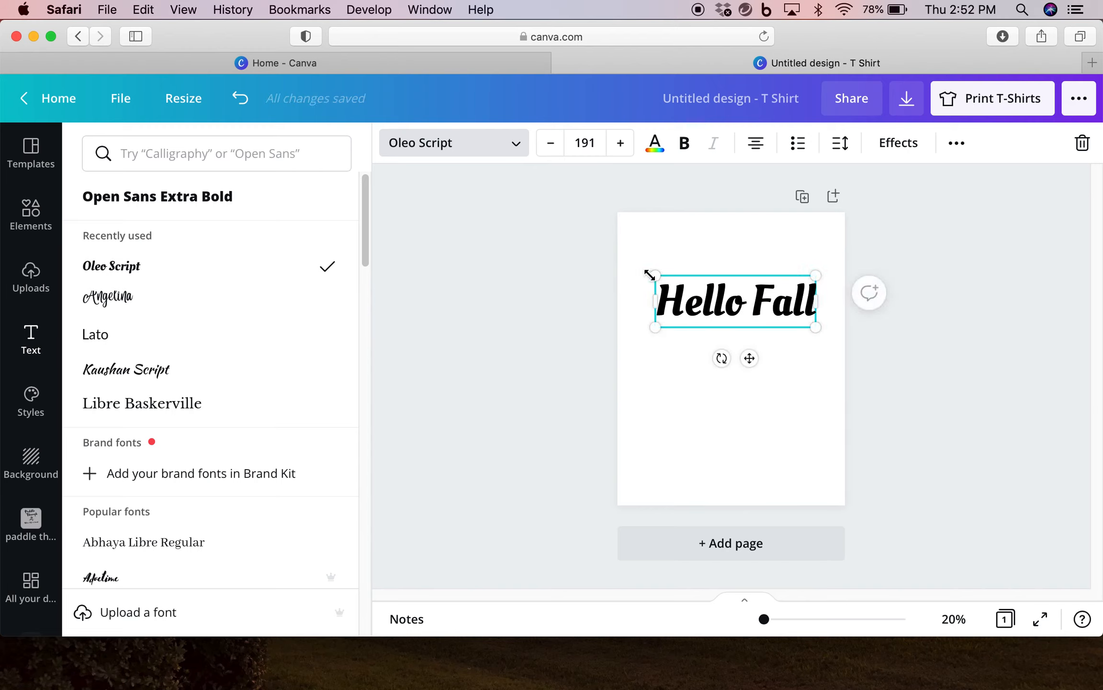
left_click_drag(652, 275, 645, 272)
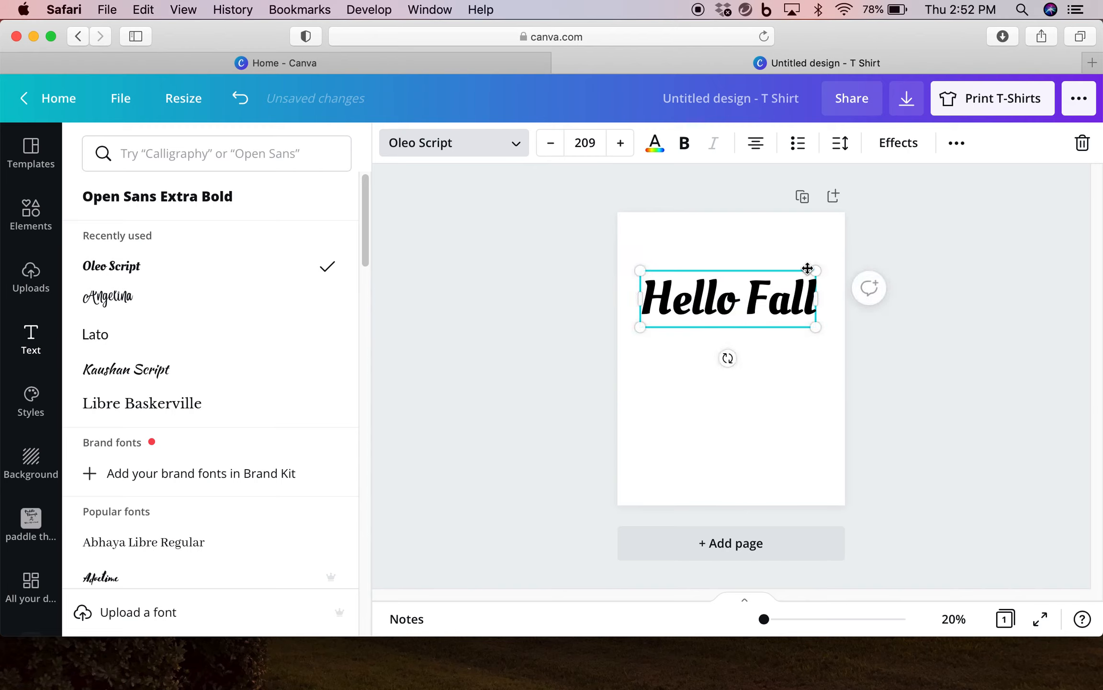
left_click_drag(818, 266, 820, 267)
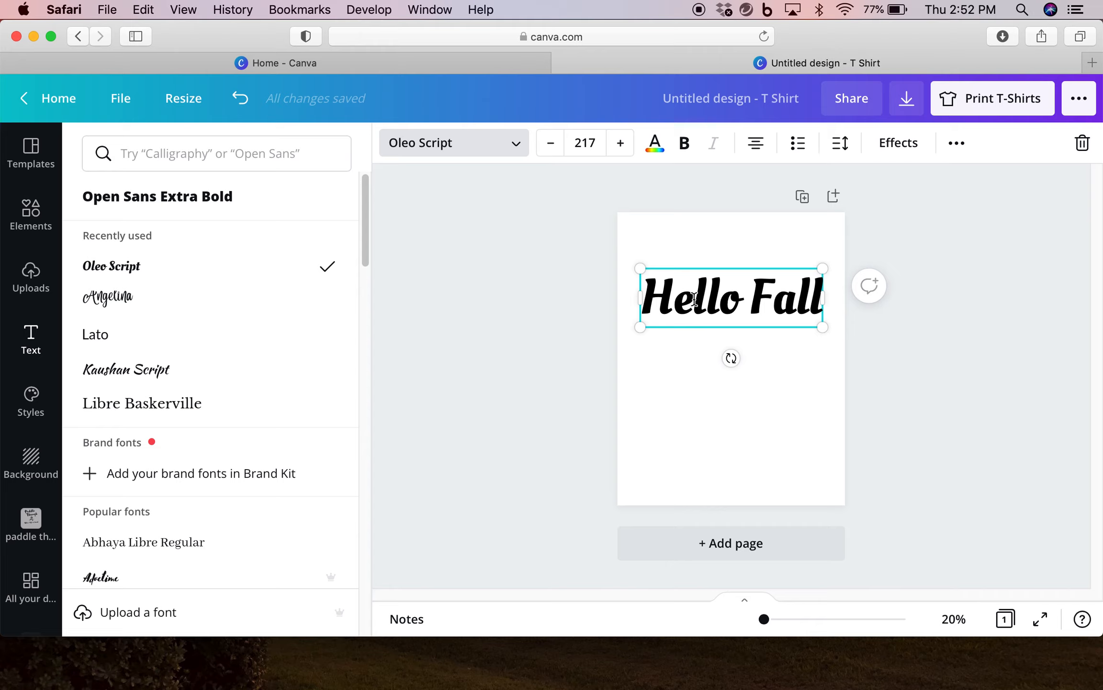
Step: Set the heading's text color to the darker orange from the default colors
left_click(656, 152)
scroll(219, 411, "down", 10)
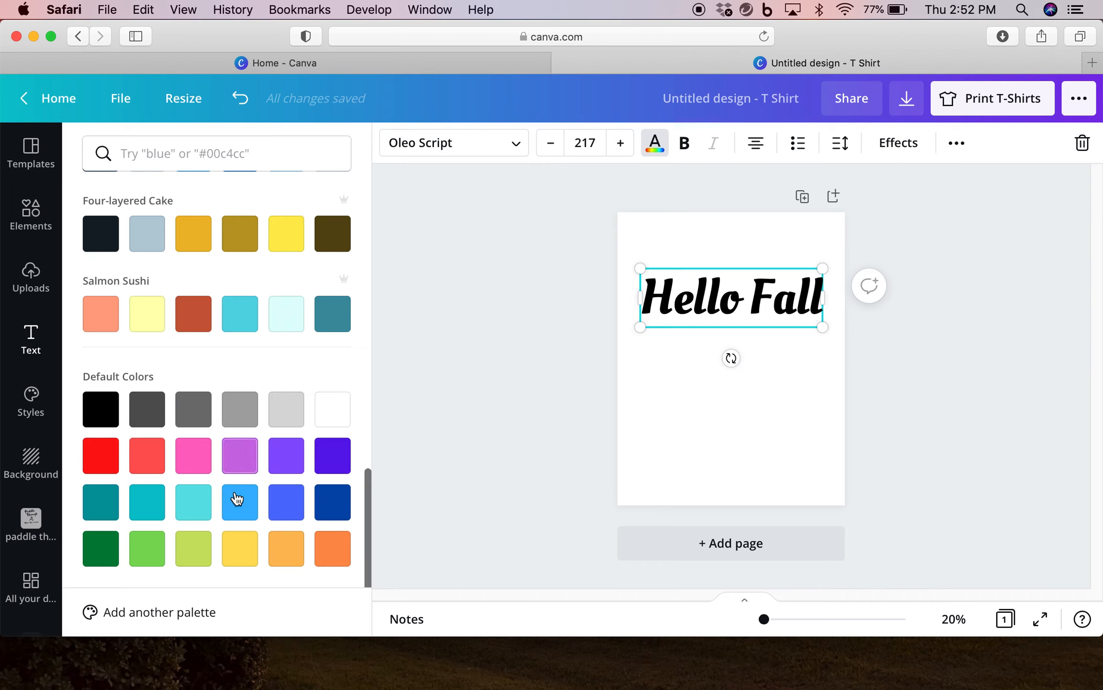
left_click(244, 509)
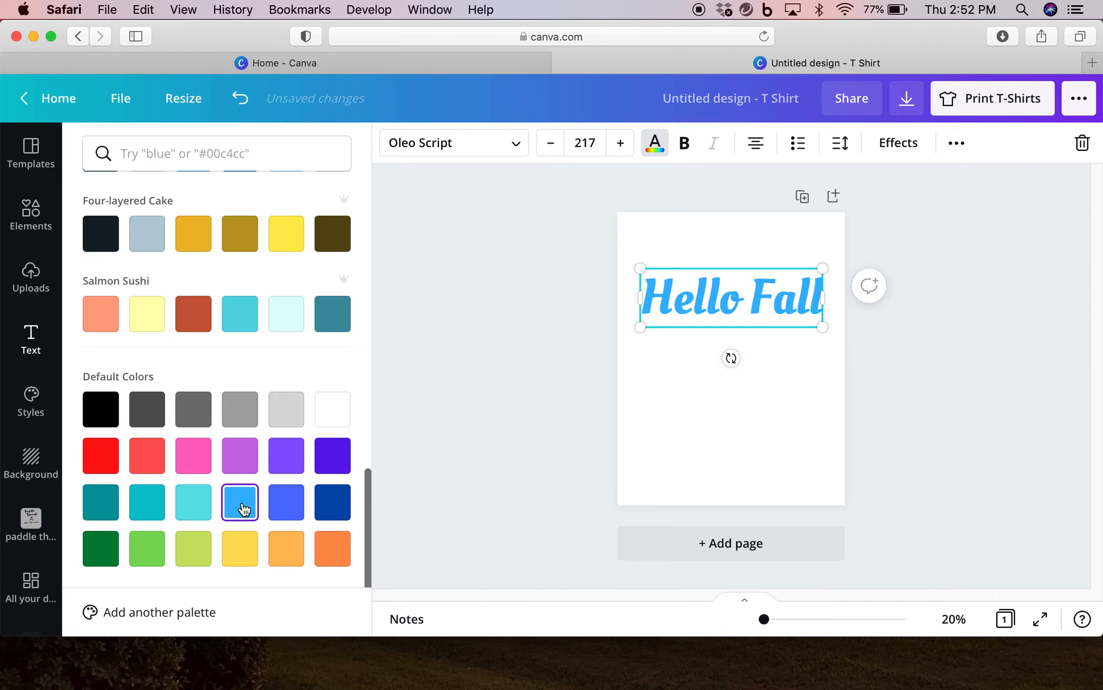
left_click(194, 503)
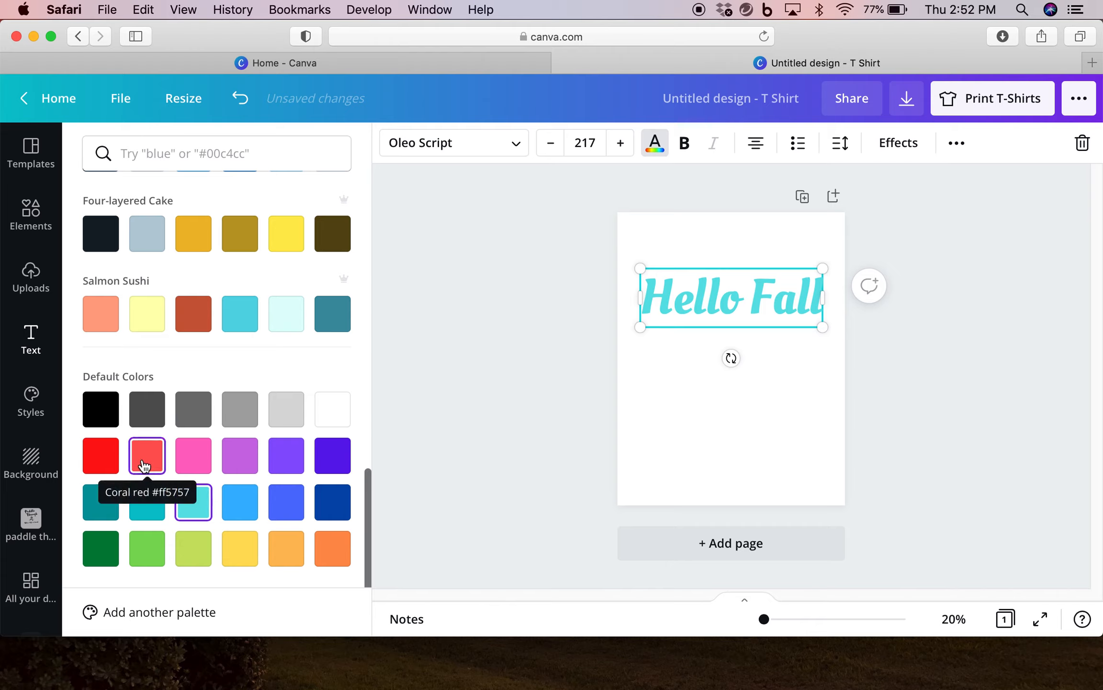
left_click(330, 550)
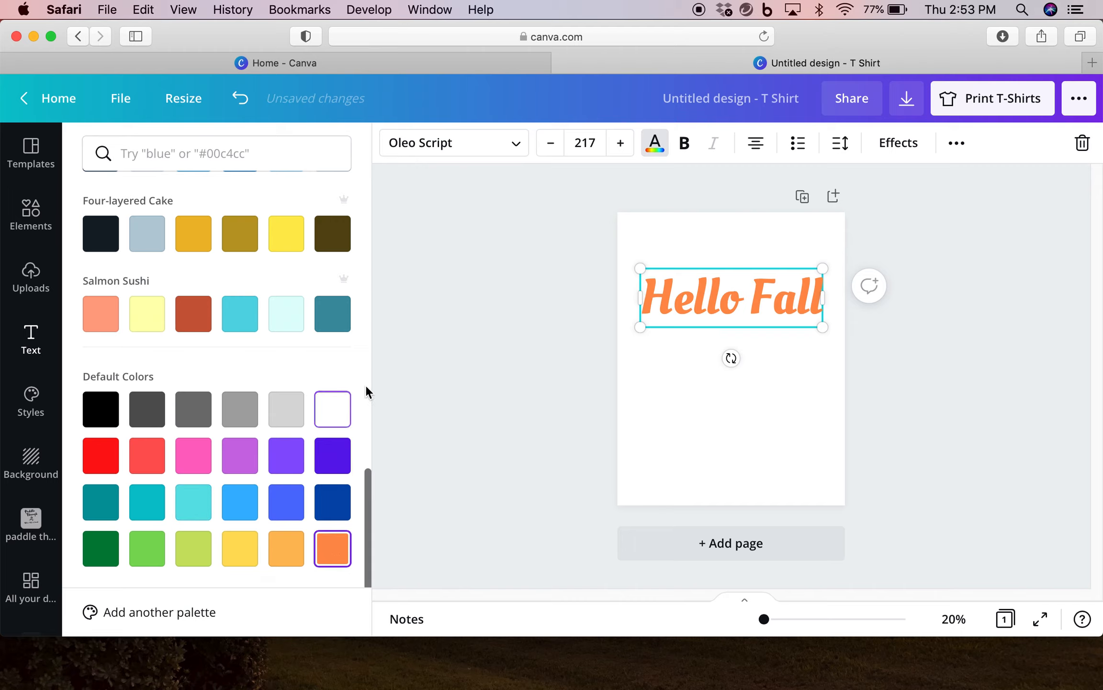
key("Escape")
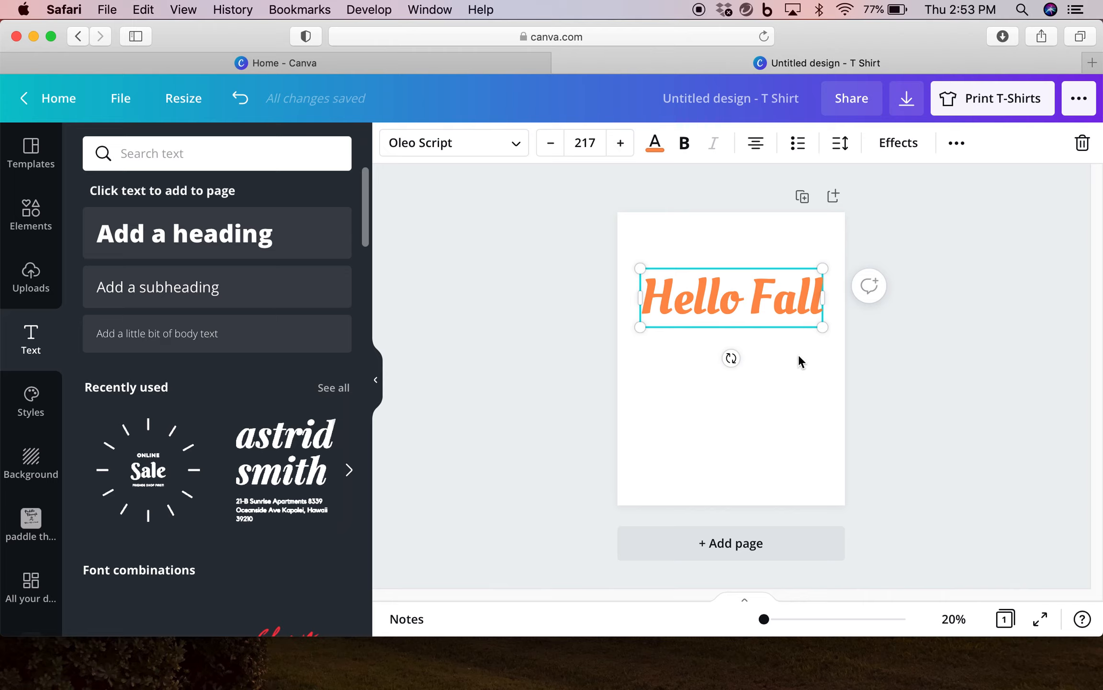
left_click(959, 147)
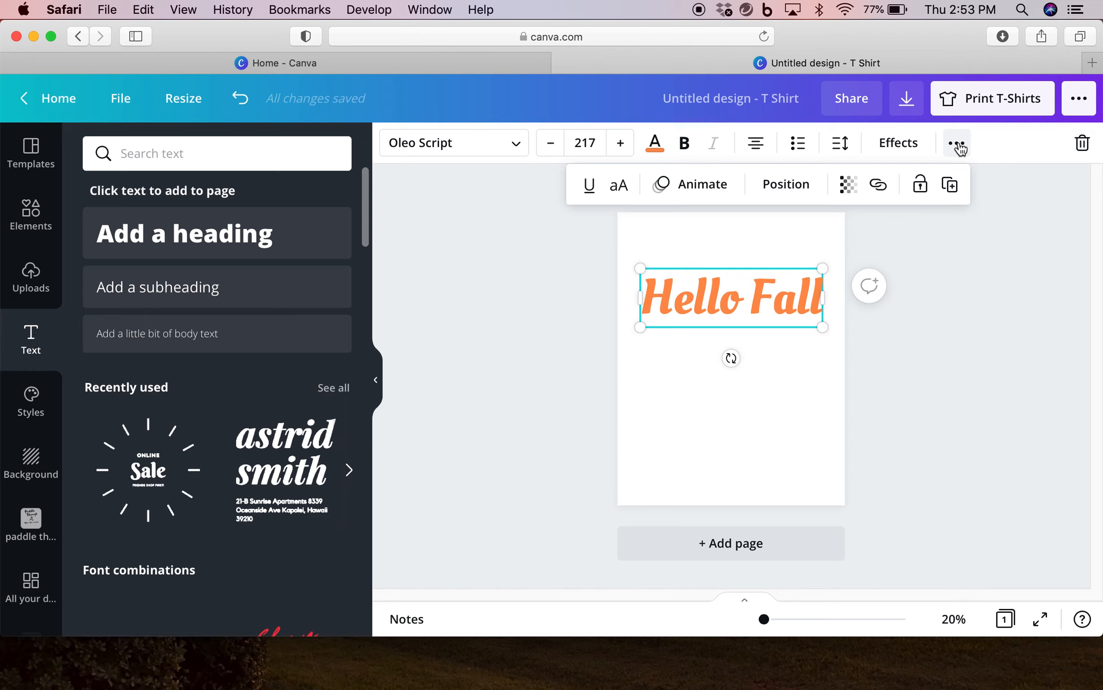
left_click(798, 191)
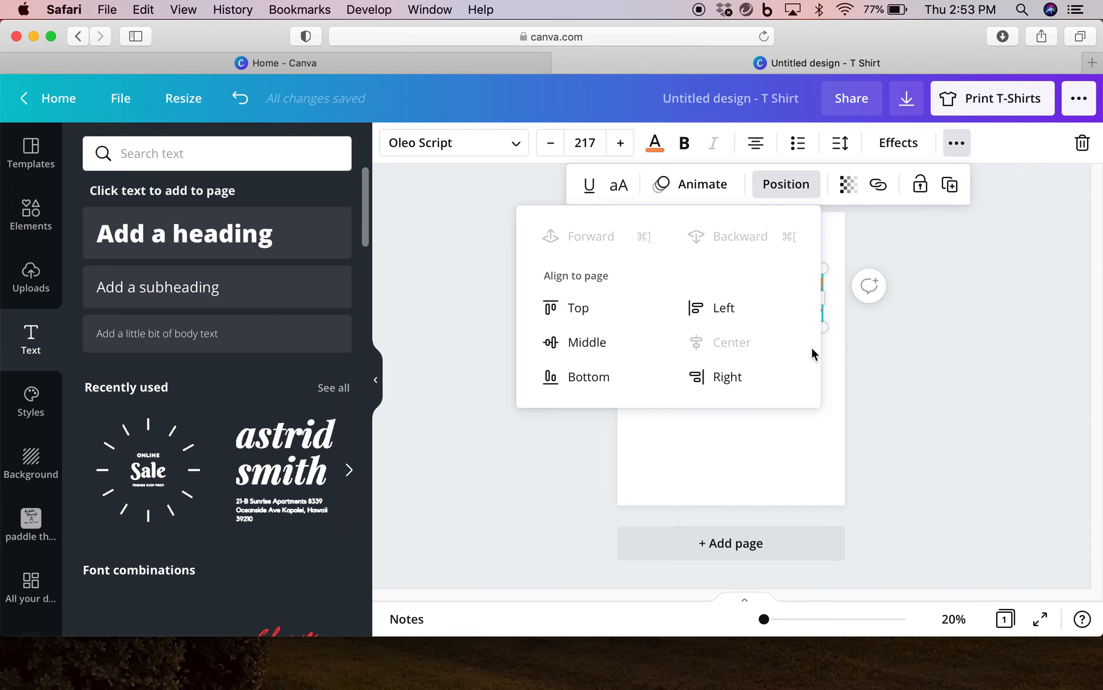
left_click(880, 348)
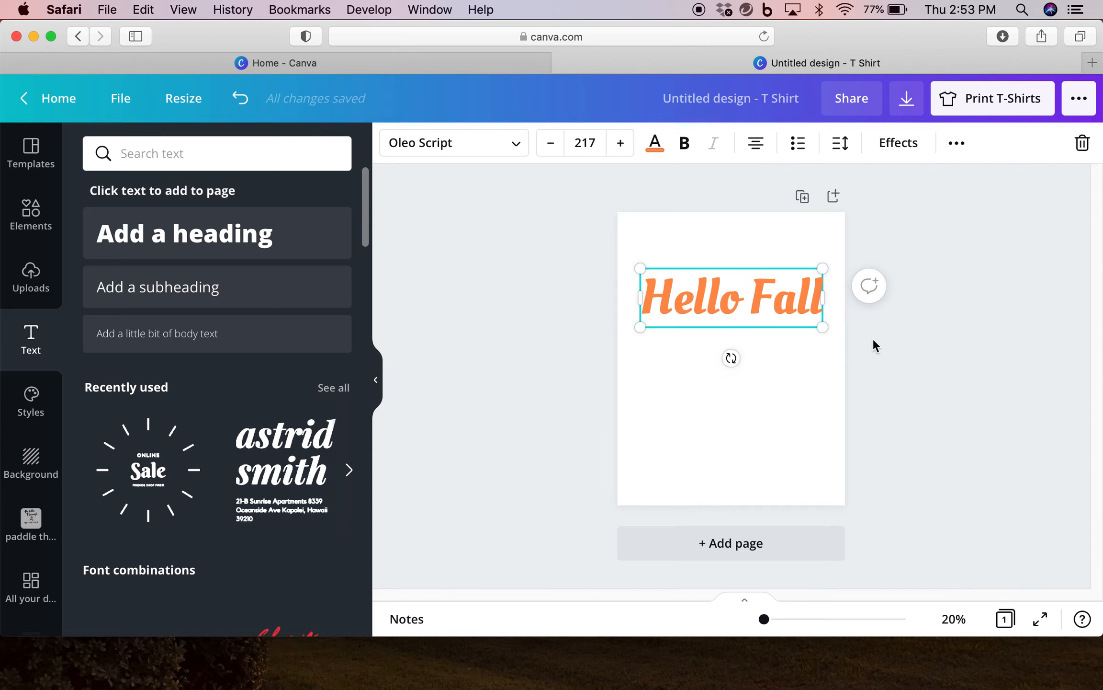
left_click(932, 369)
Step: Nudge the "Hello Fall" heading slightly down, keeping it horizontally centered on the page, and deselect it
left_click(769, 307)
mouse_move(757, 304)
left_mouse_down()
mouse_move(746, 298)
mouse_move(769, 304)
left_mouse_up()
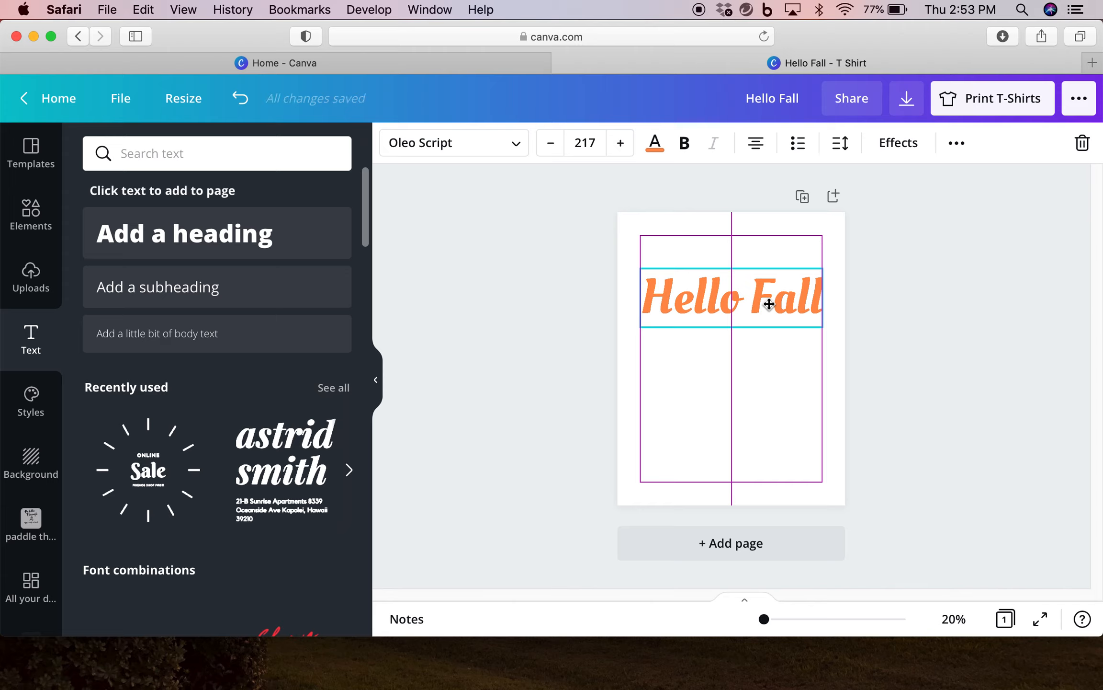
left_click_drag(769, 304, 769, 303)
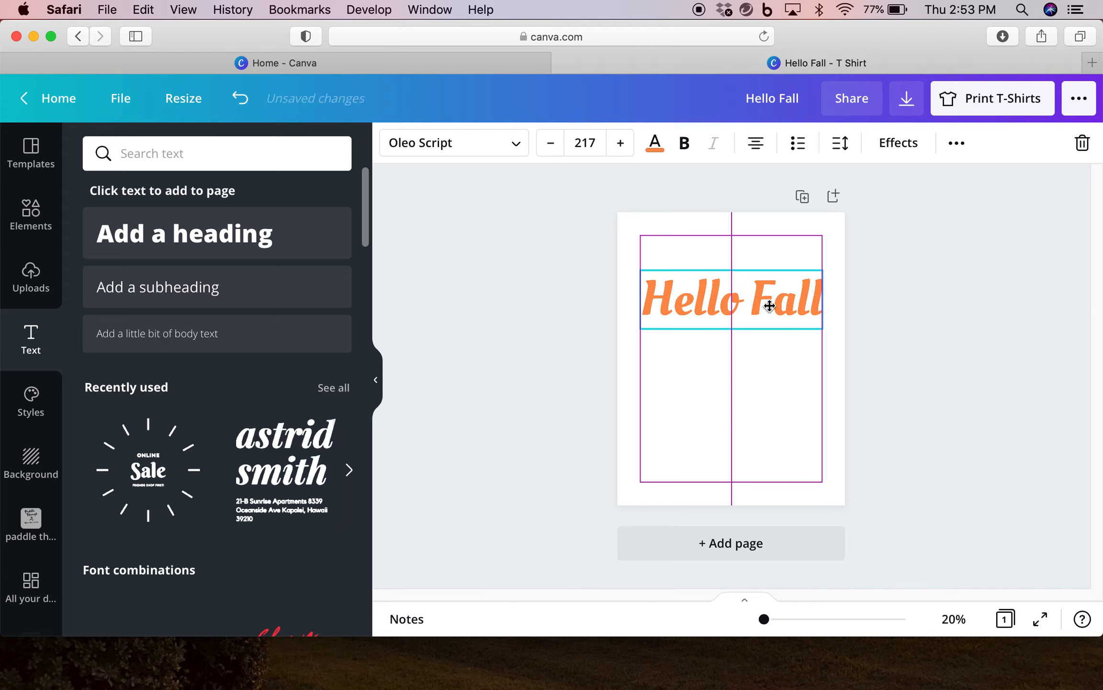
left_click(906, 346)
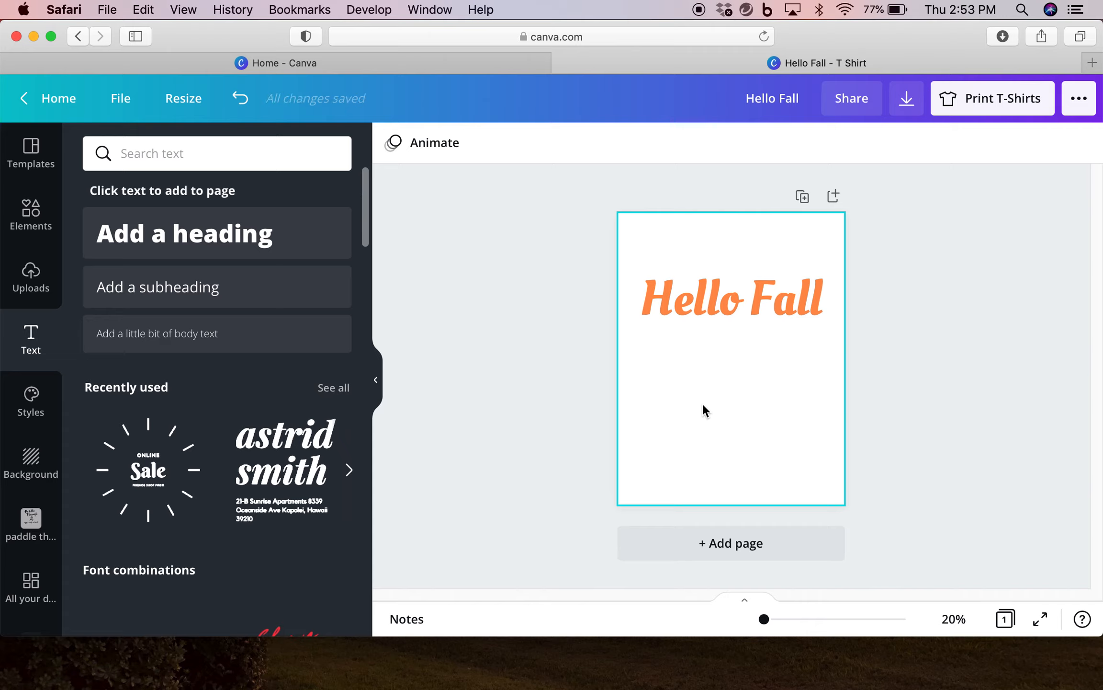
Step: Try light blue and lime green as the page background color, set it back to white, and close the color choices
left_click(711, 437)
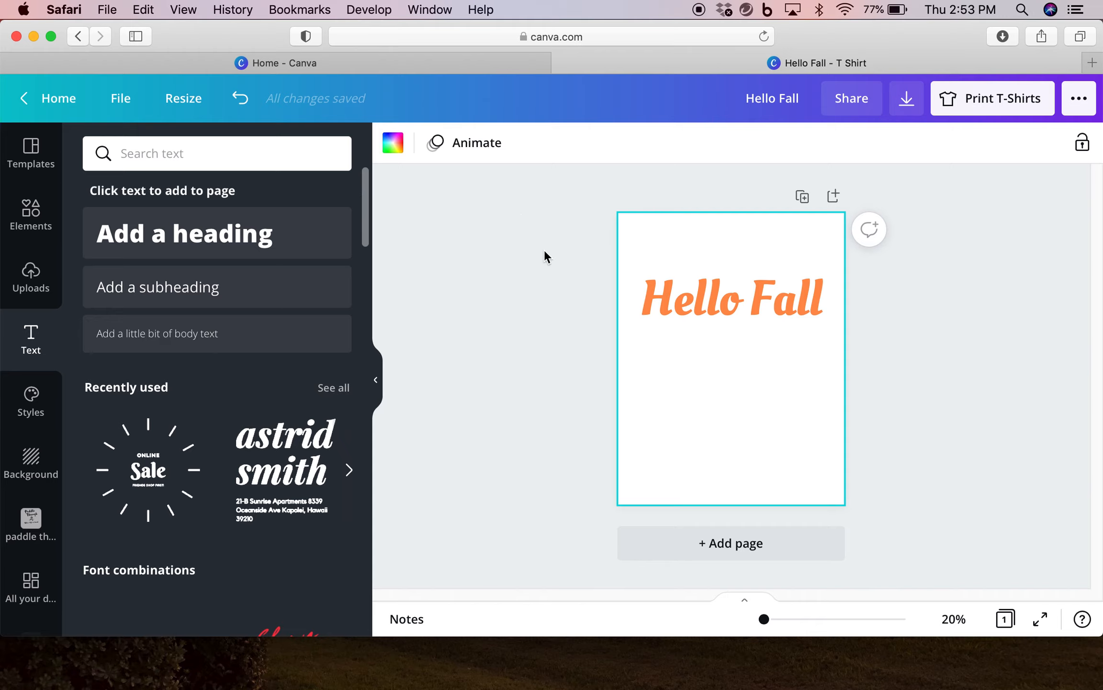
left_click(393, 143)
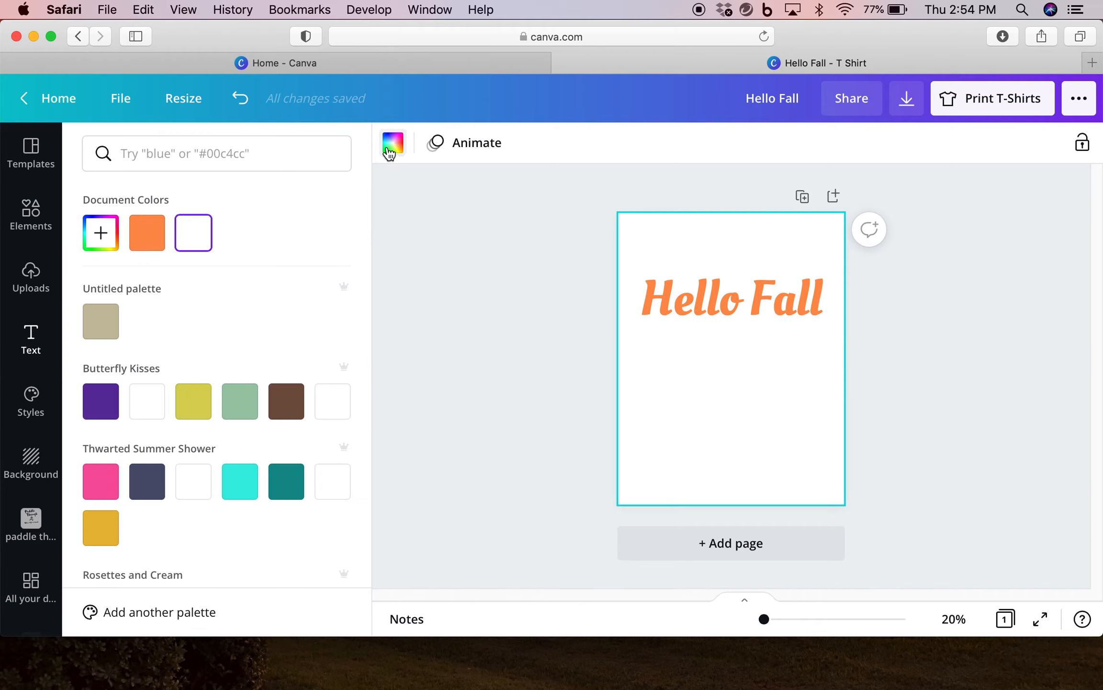
scroll(290, 338, "down", 15)
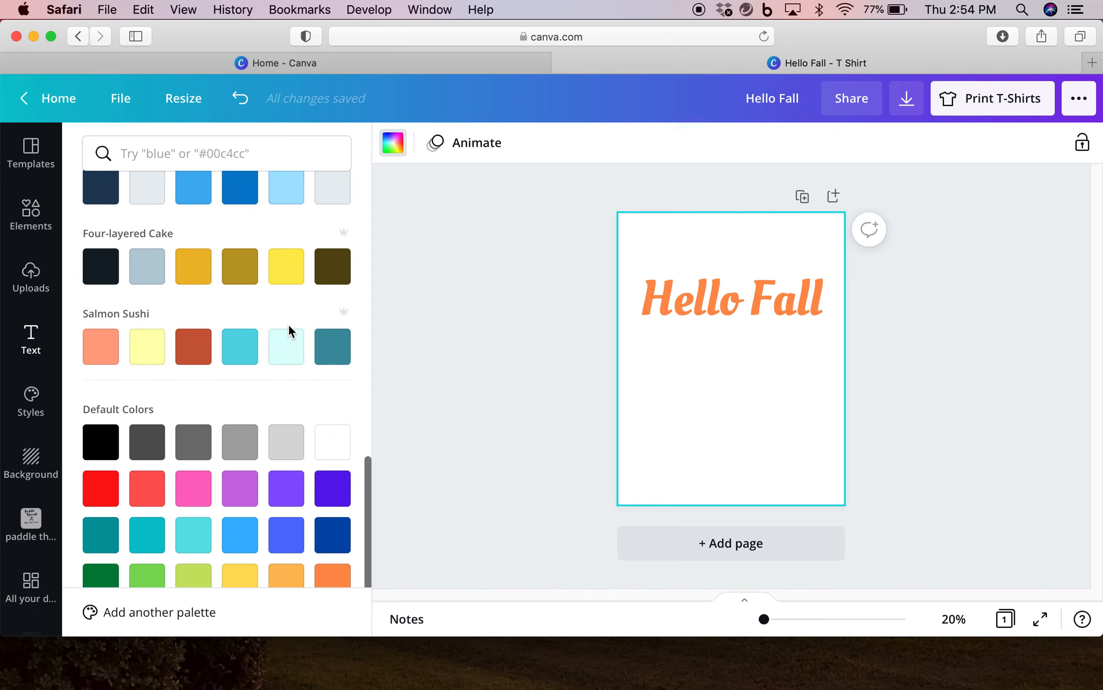
scroll(289, 326, "down", 2)
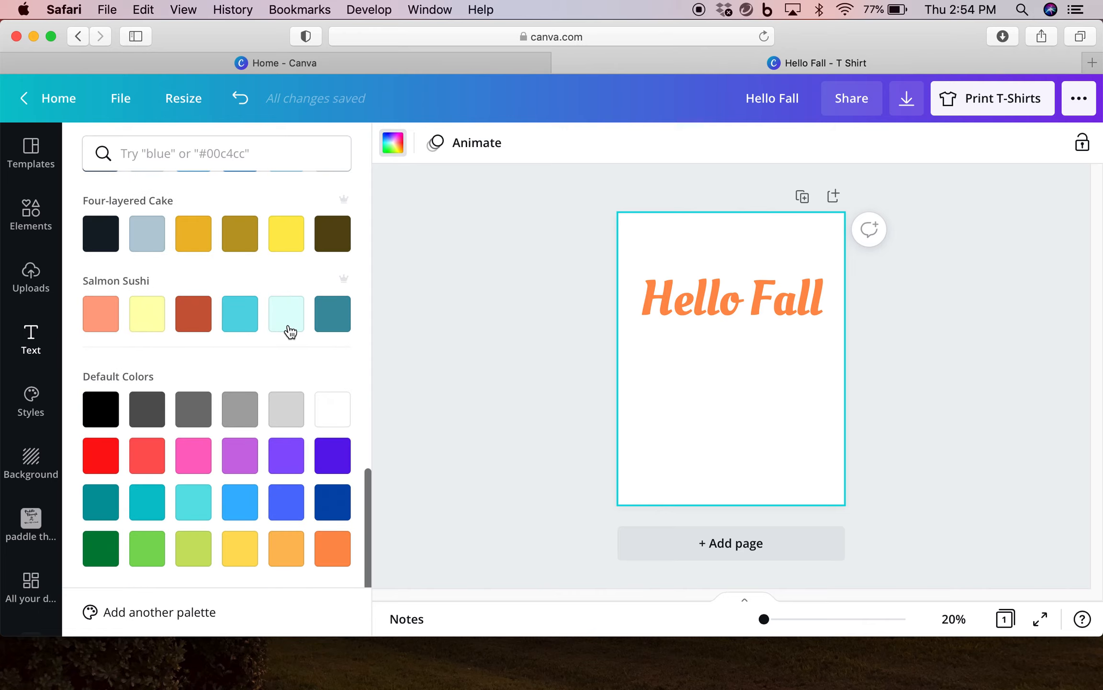
left_click(237, 507)
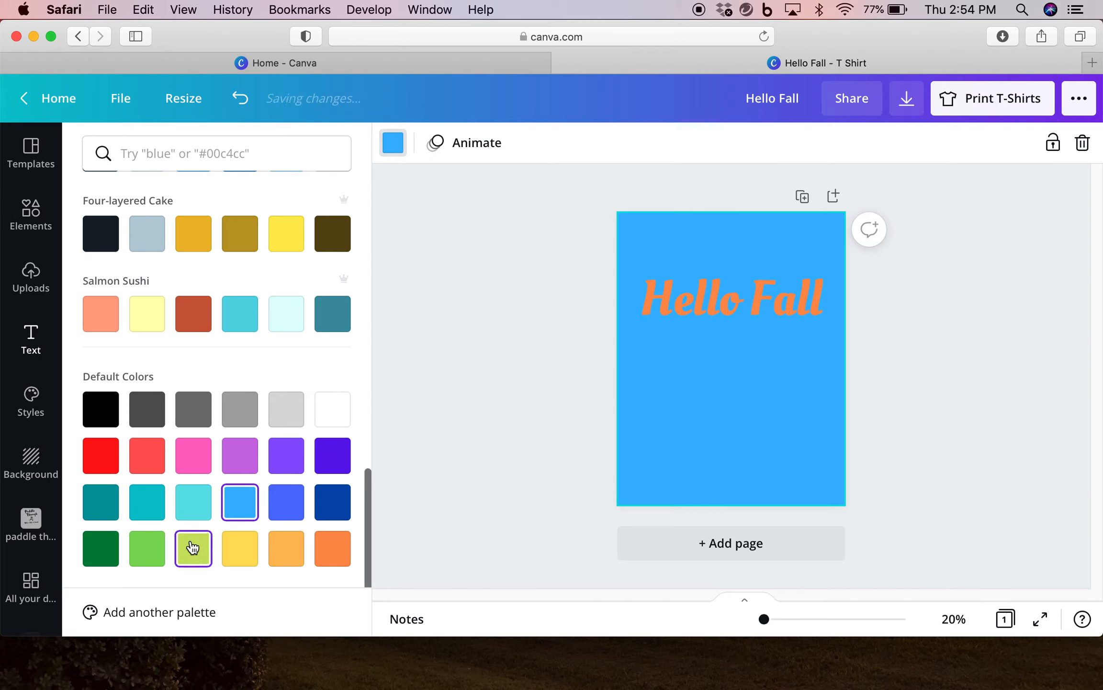
left_click(193, 547)
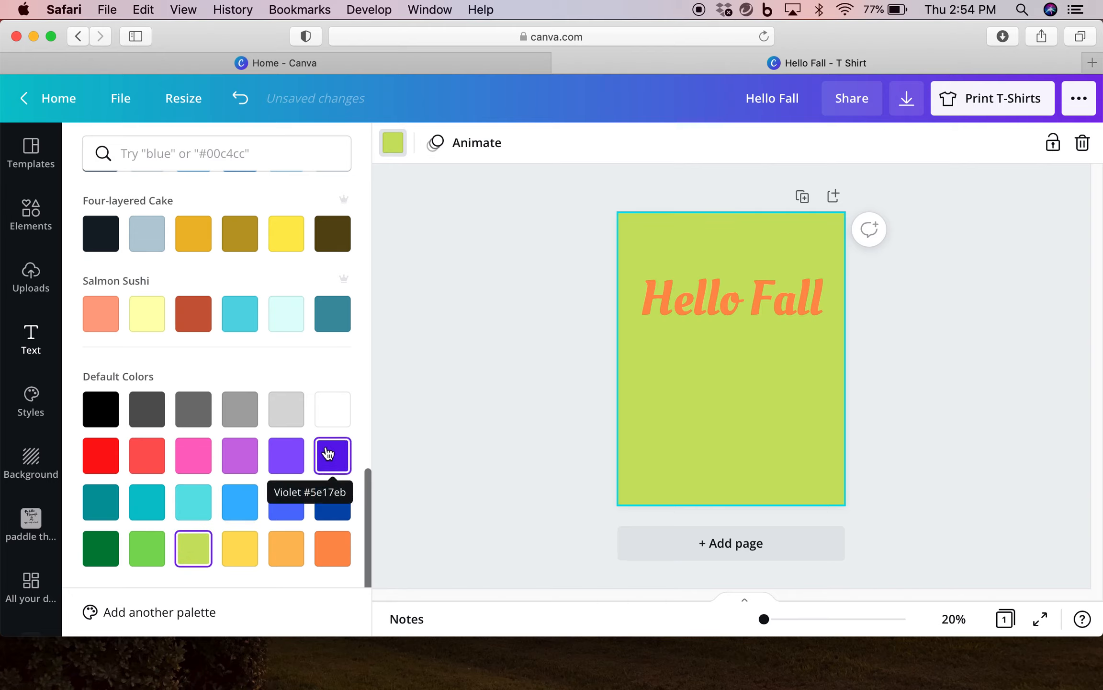
left_click(334, 412)
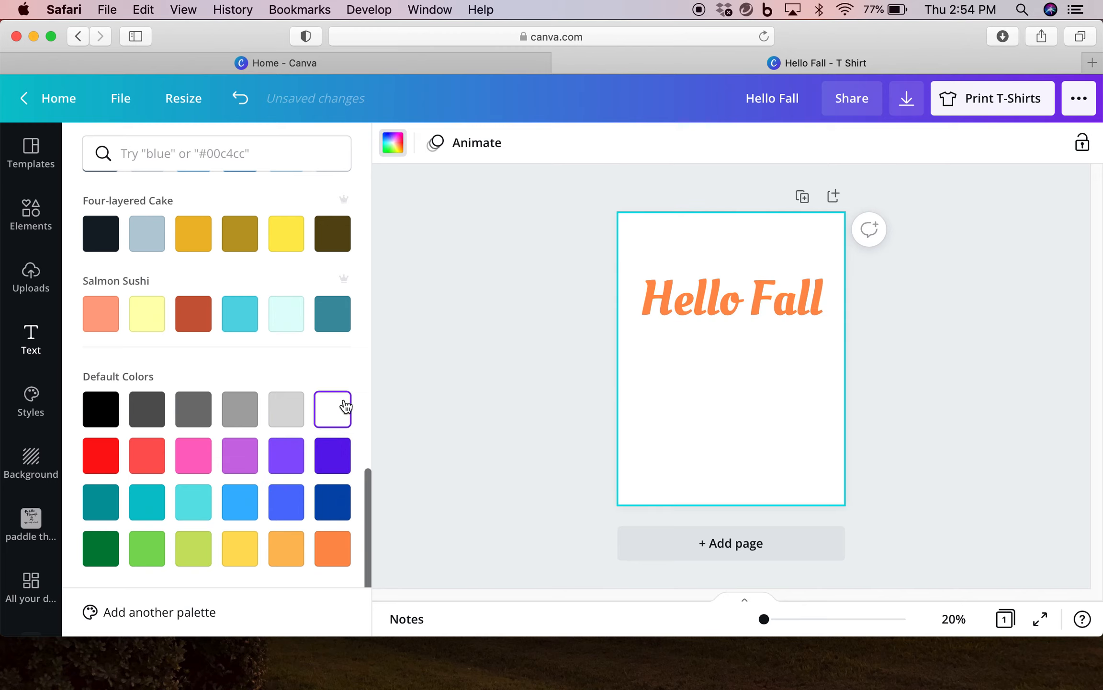
left_click(506, 332)
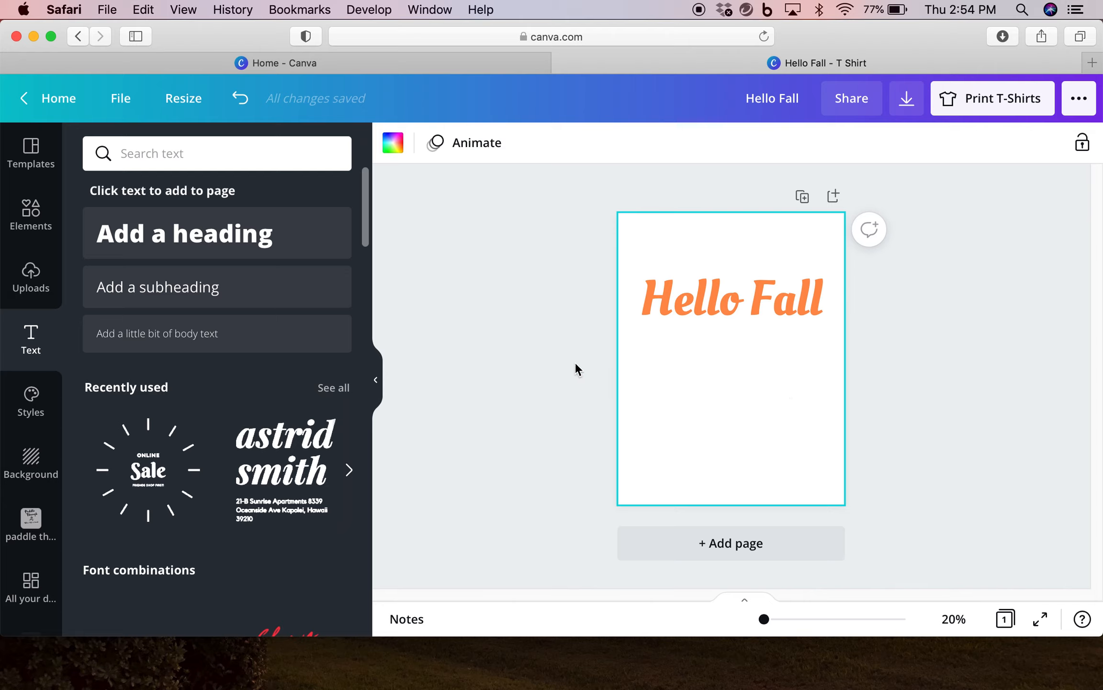
Step: Move the "Hello Fall" heading slightly down the page, keeping it horizontally centered
left_click(730, 298)
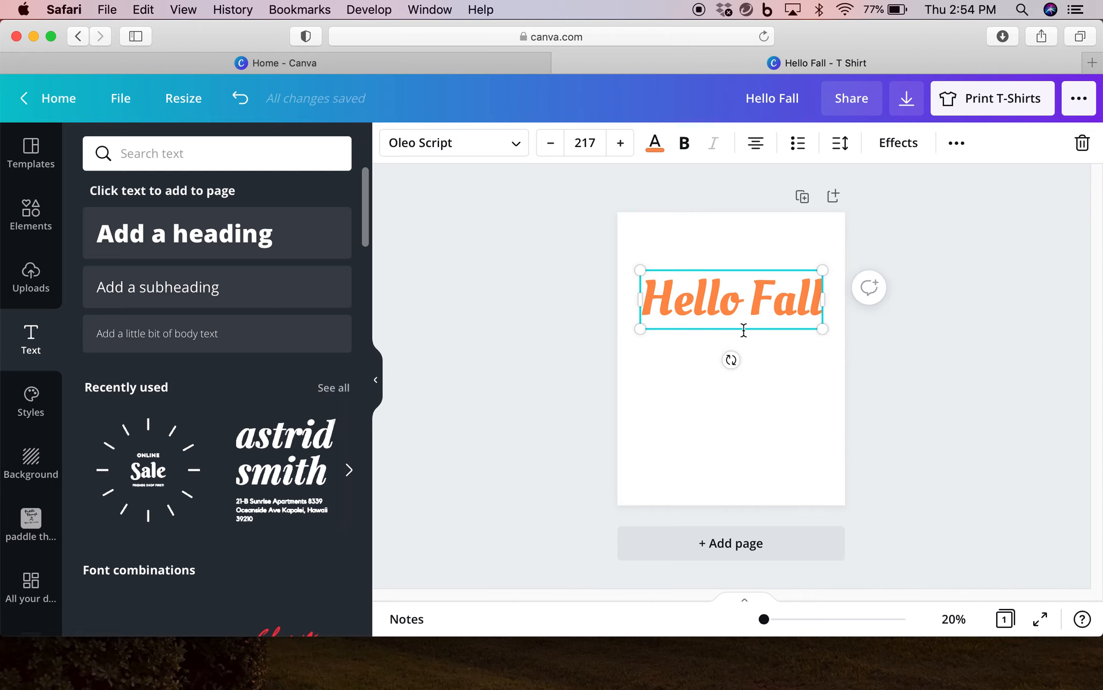
left_click_drag(736, 304, 737, 312)
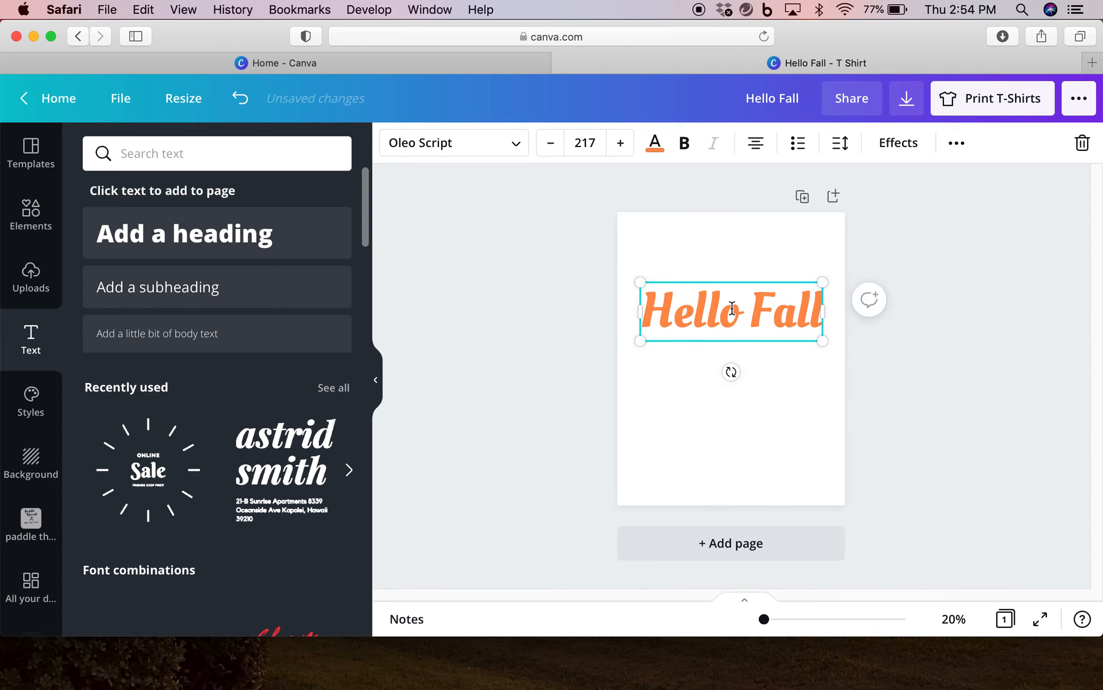
Step: Search the elements for "fall" graphics and add the row of six autumn trees to the page
left_click(29, 218)
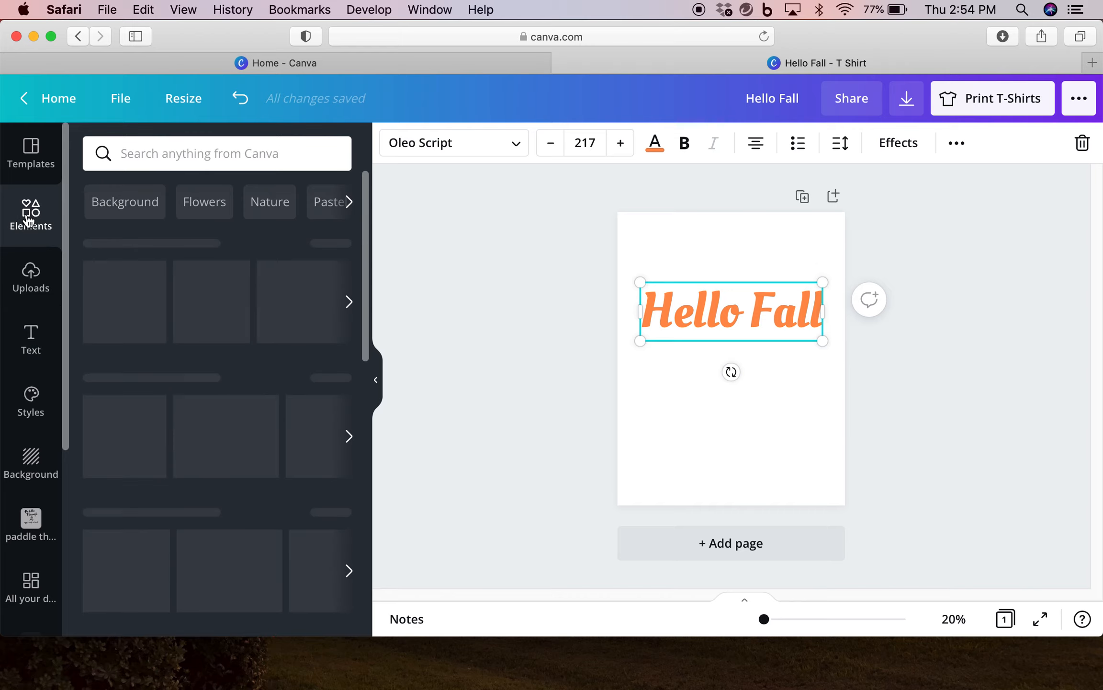
left_click(145, 149)
left_click(145, 149)
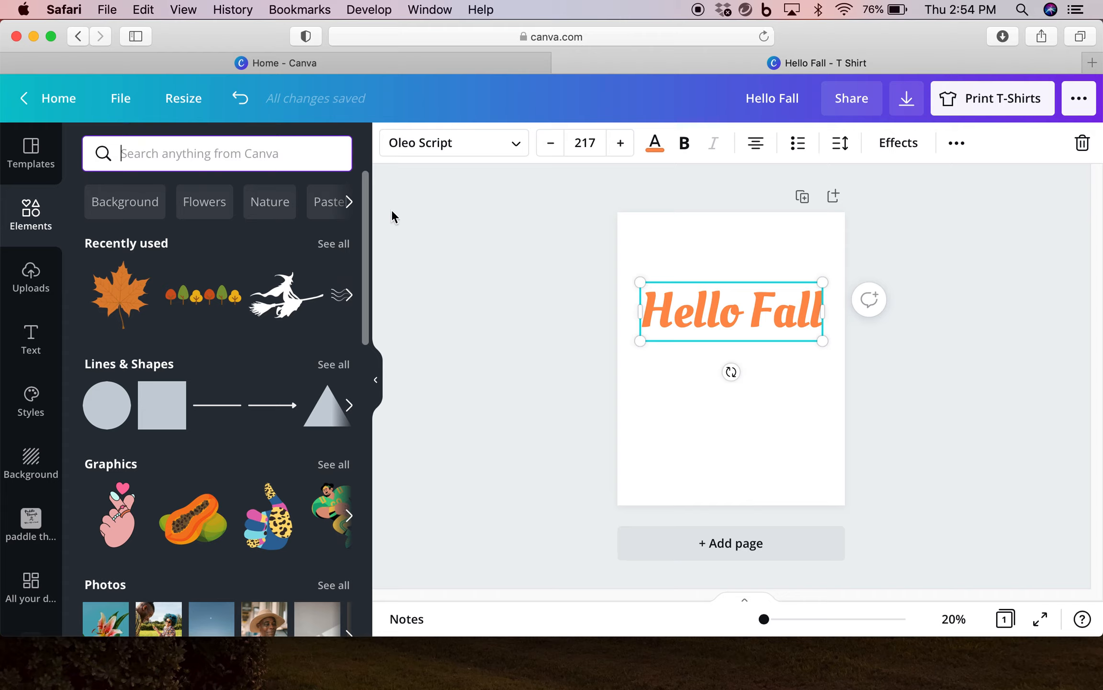
type("fall")
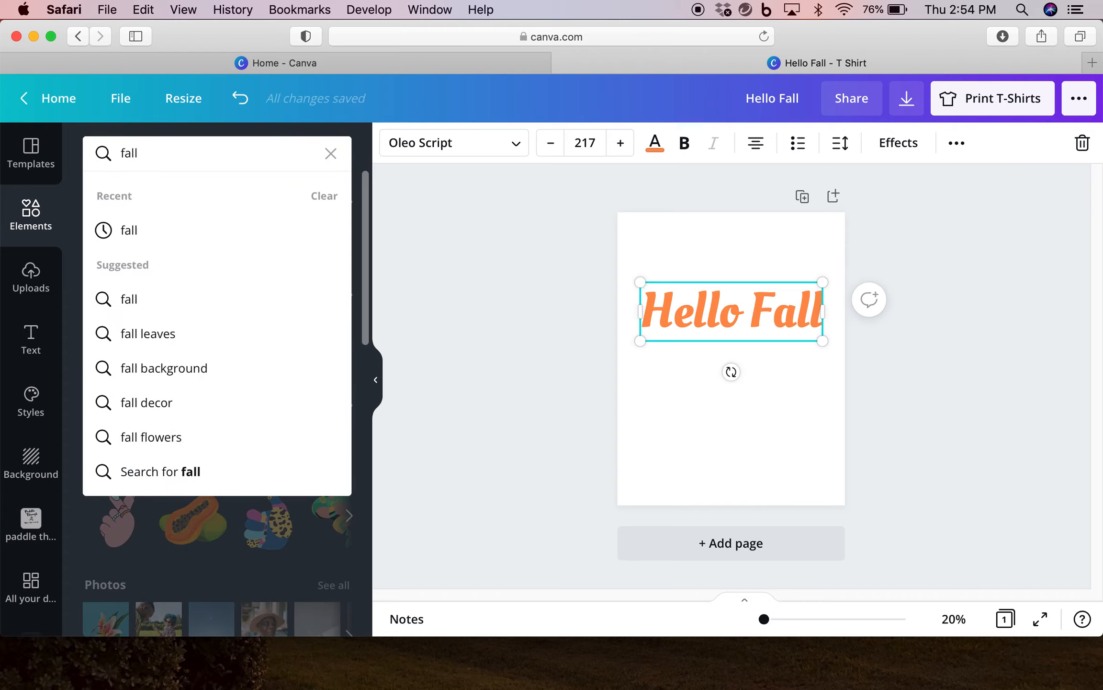
key("Return")
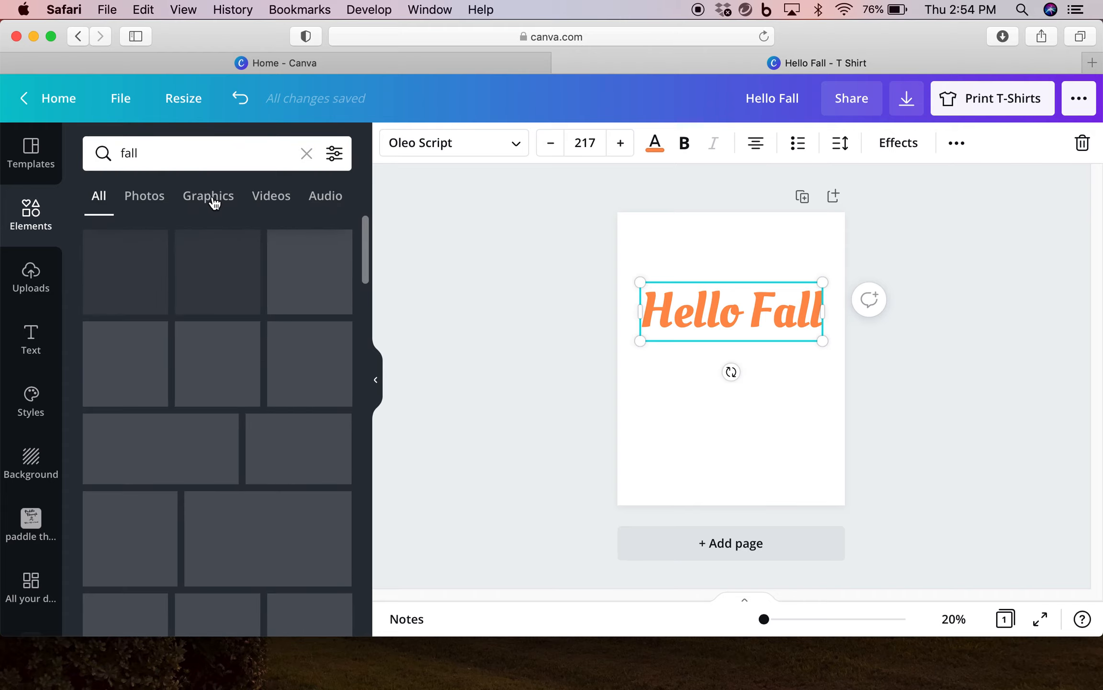
left_click(214, 202)
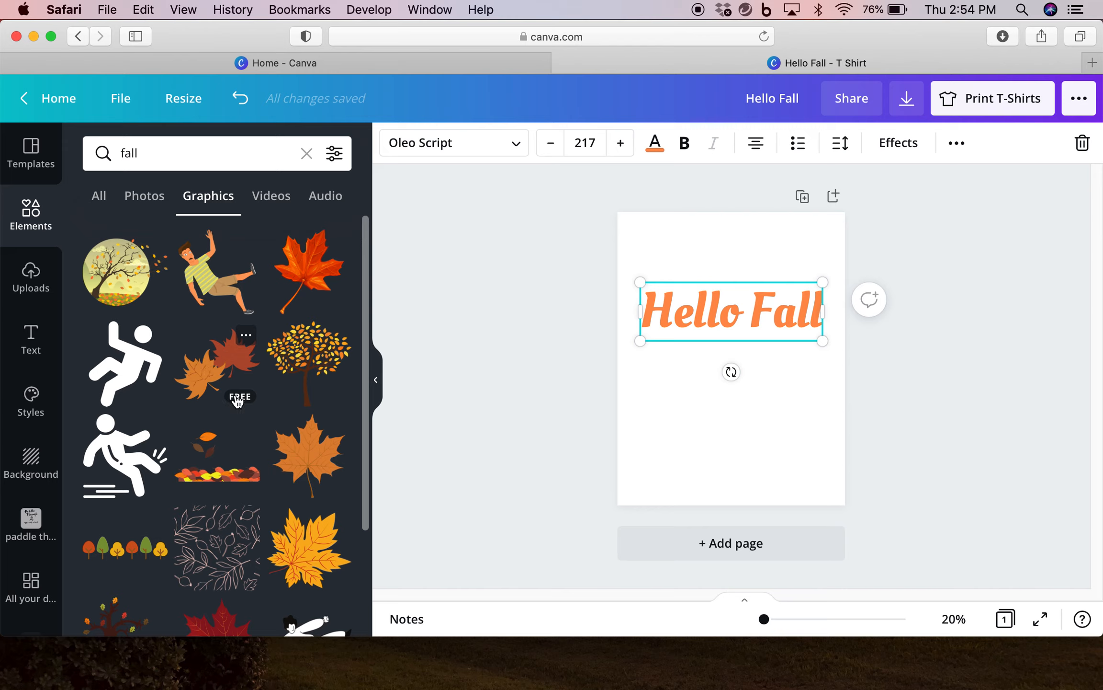
scroll(307, 397, "down", 2)
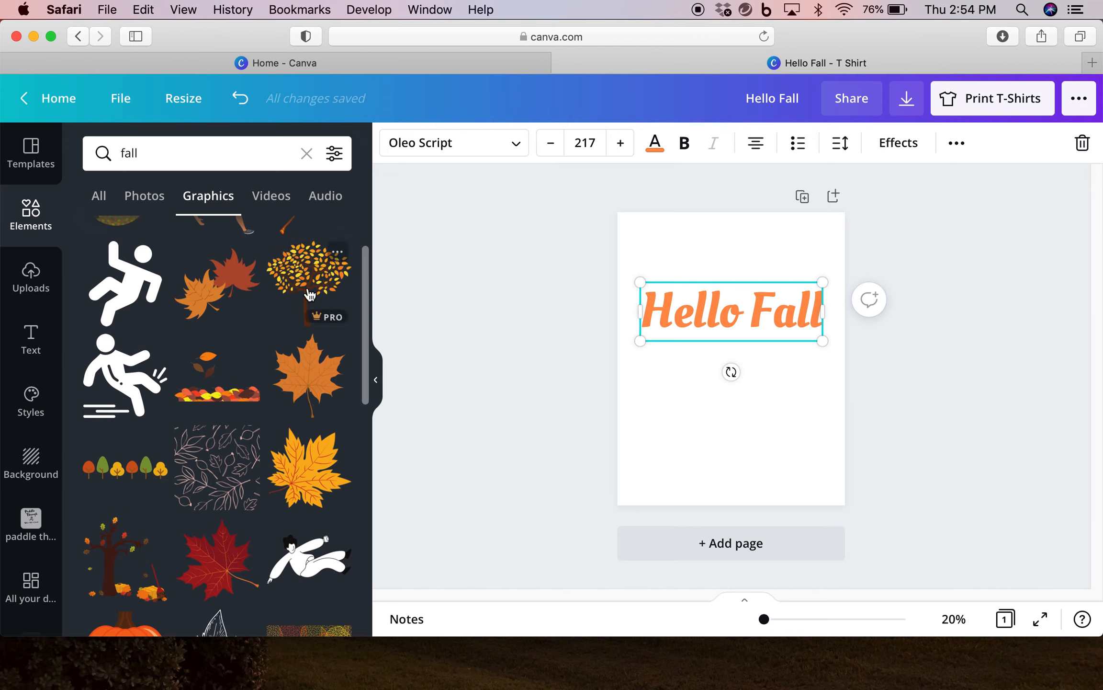
left_click(138, 474)
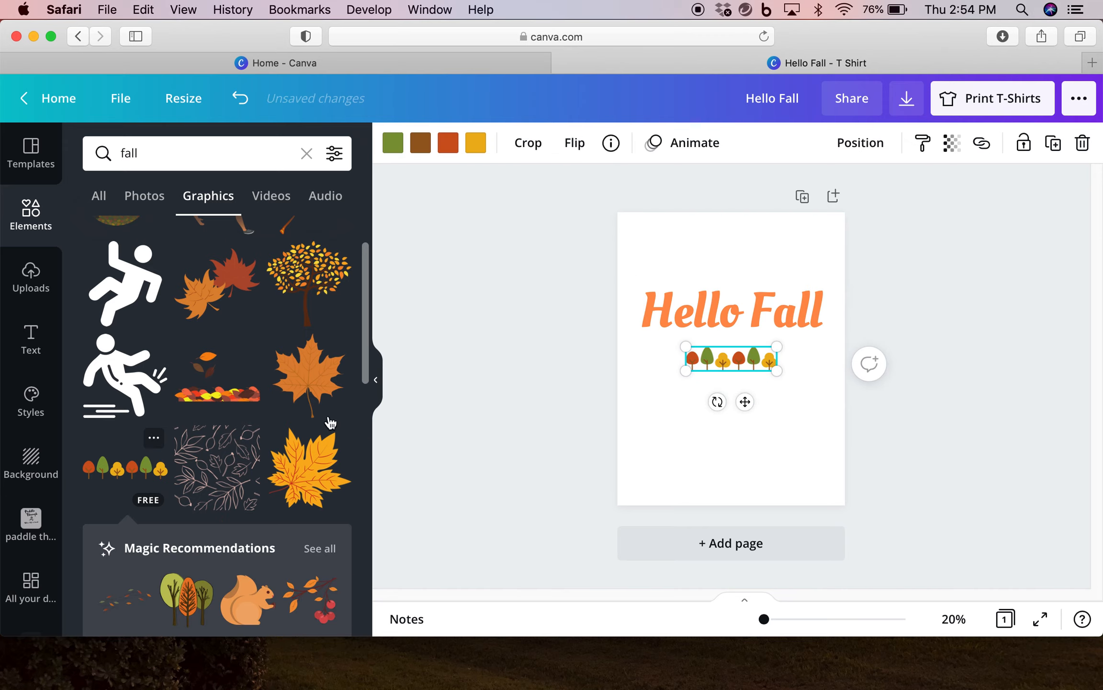
Step: Enlarge the tree row beneath "Hello Fall" to about three quarters of the heading's width and center it horizontally on the page
left_click_drag(684, 346, 664, 340)
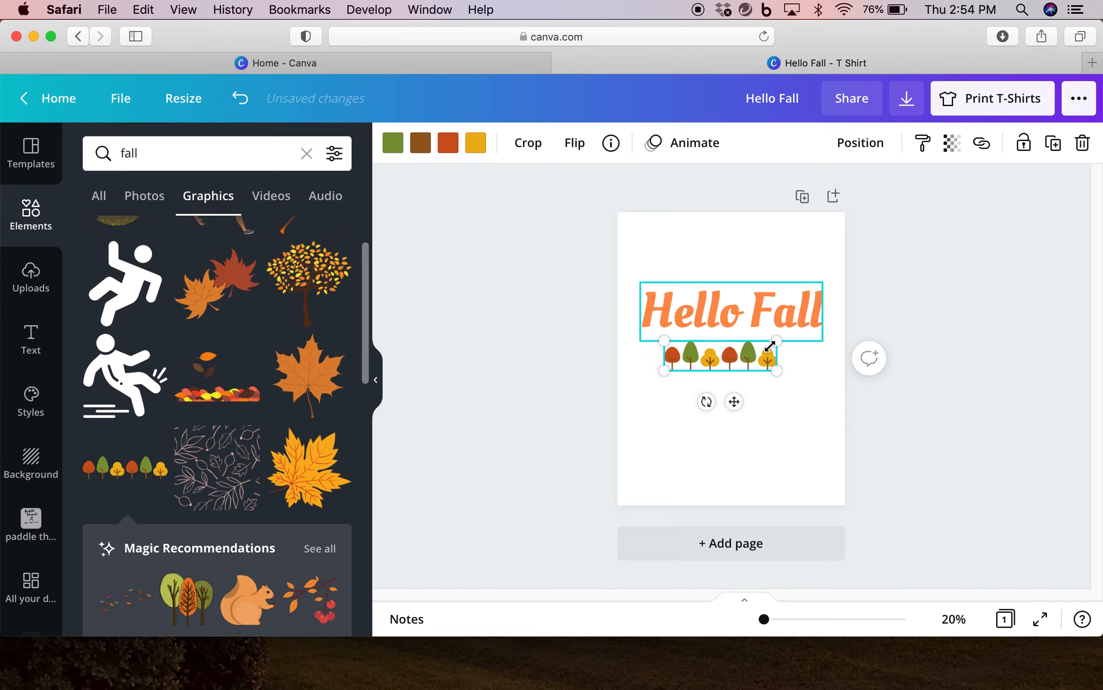
left_click_drag(778, 340, 800, 370)
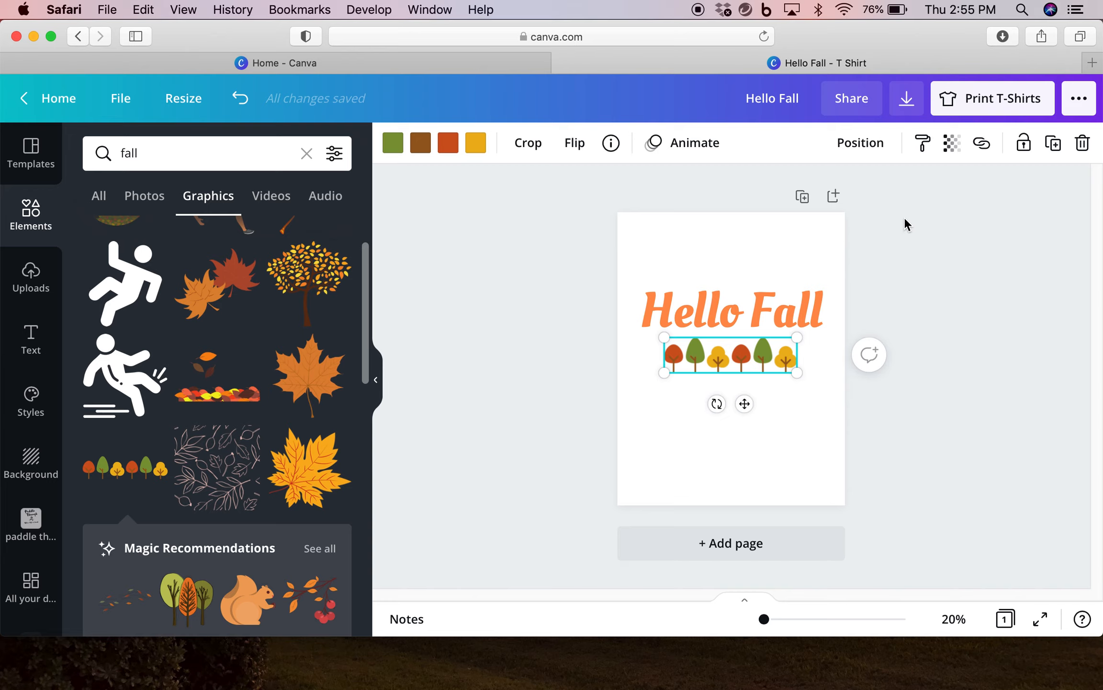
left_click(866, 143)
left_click(812, 299)
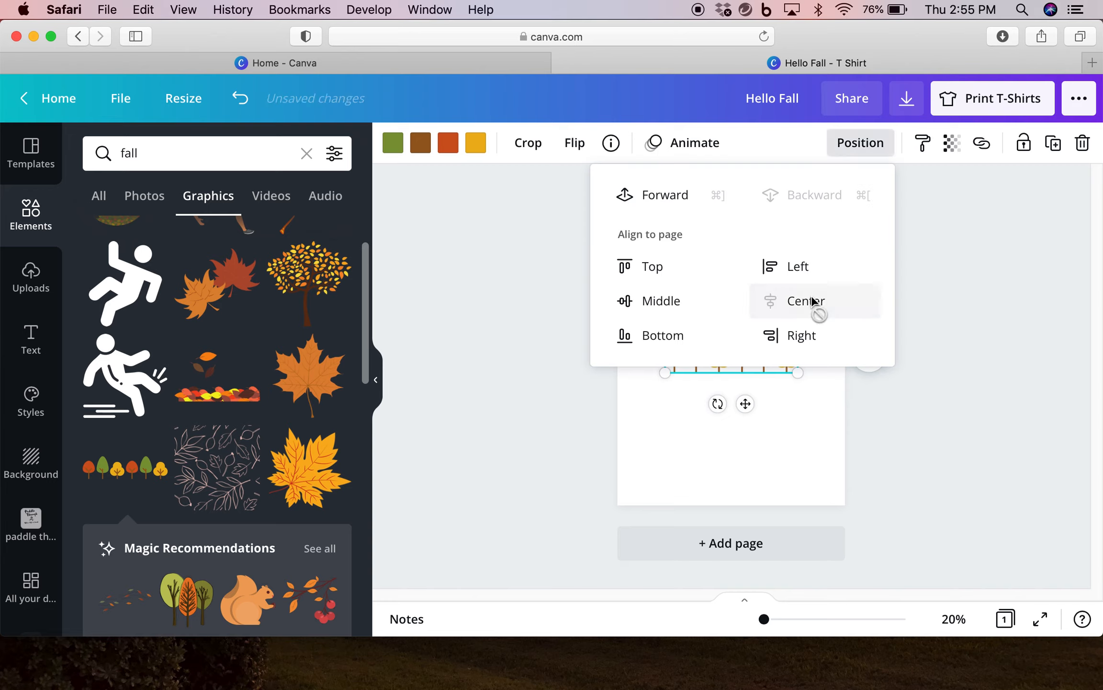
left_click(947, 291)
left_click(918, 411)
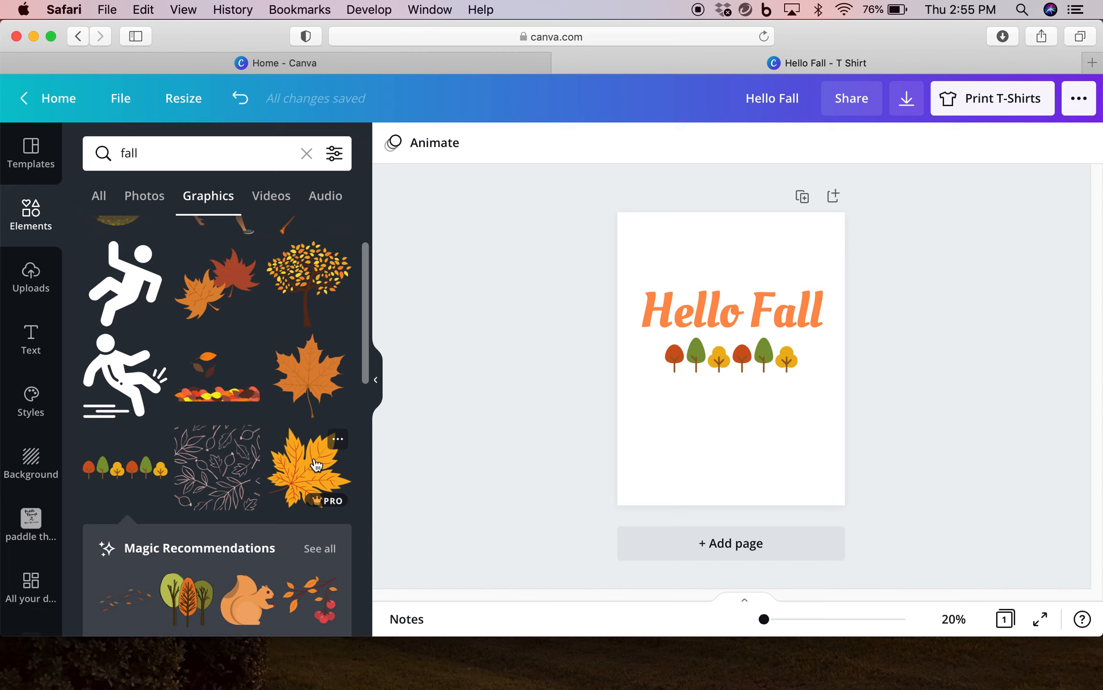
Step: Add the orange maple leaf graphic, shrink it to a small accent, and place it just above the word "Fall"
left_click(305, 380)
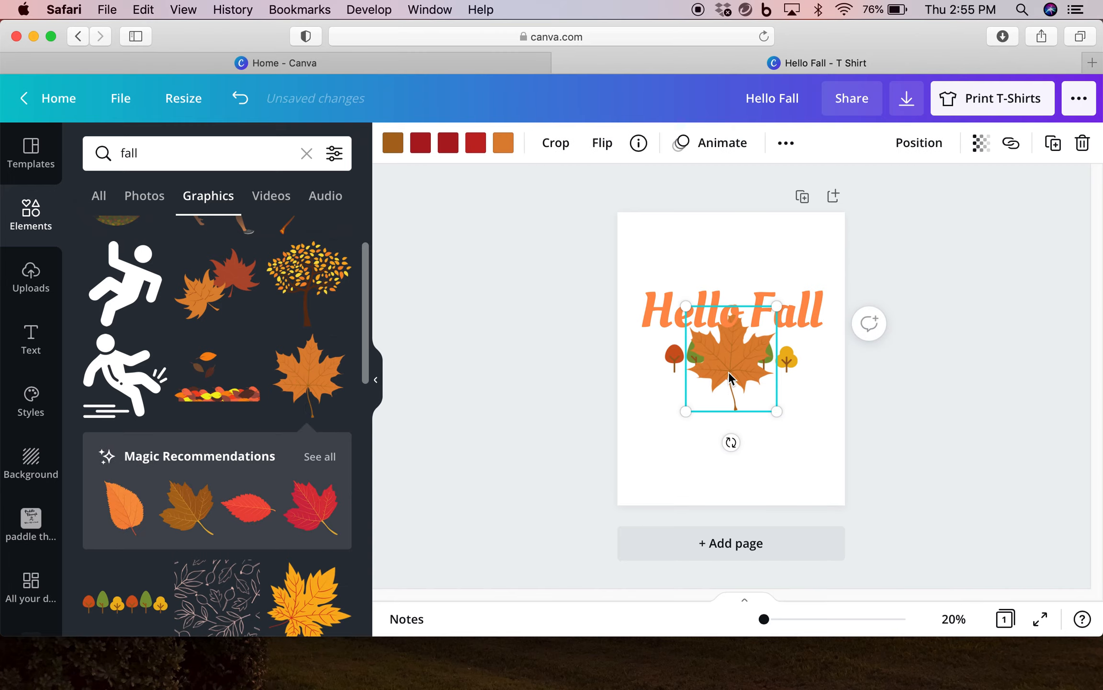
left_click_drag(734, 344, 740, 258)
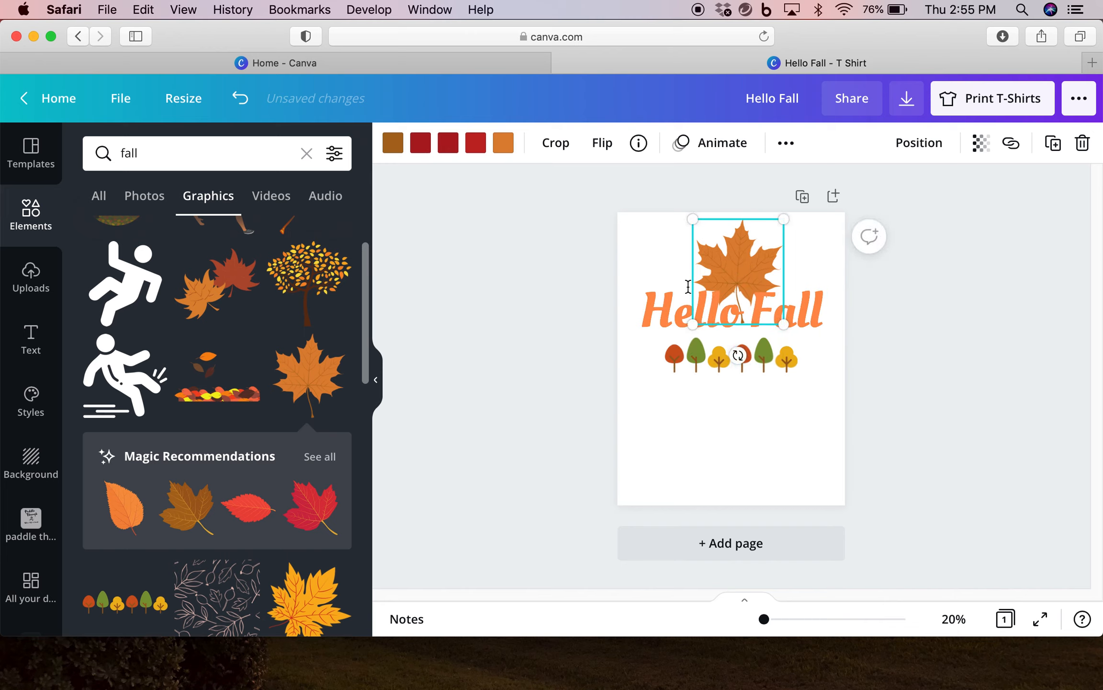
left_click_drag(693, 220, 786, 265)
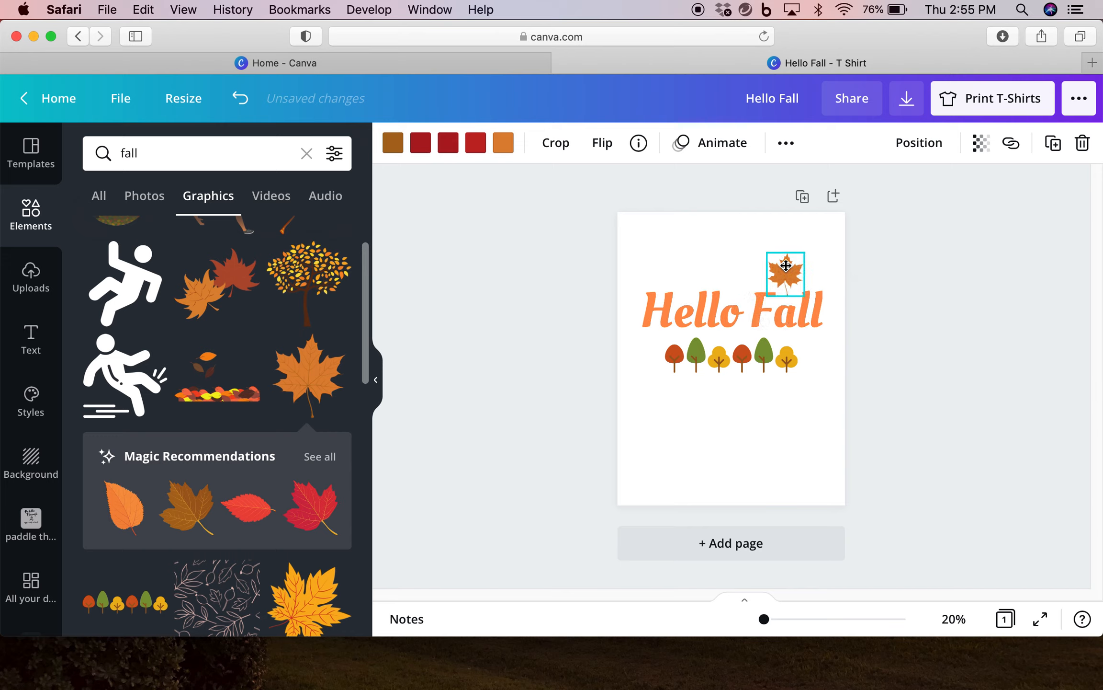
left_click_drag(786, 265, 788, 267)
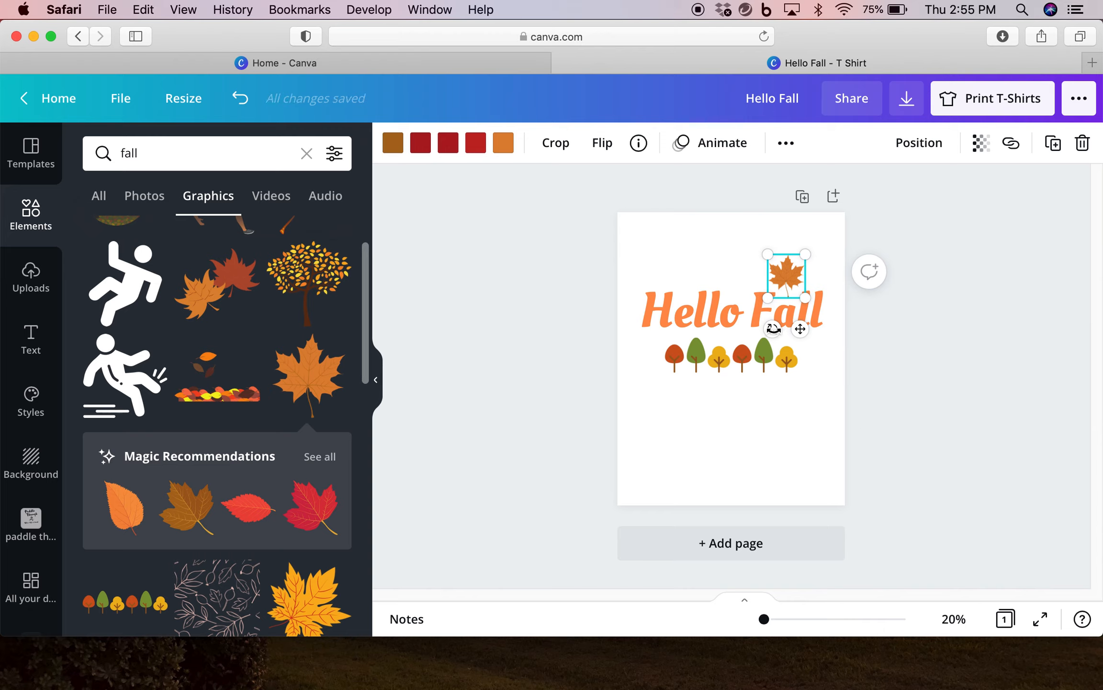
Step: Tilt the maple leaf clockwise, make it slightly smaller, and deselect it
left_click_drag(773, 329, 754, 322)
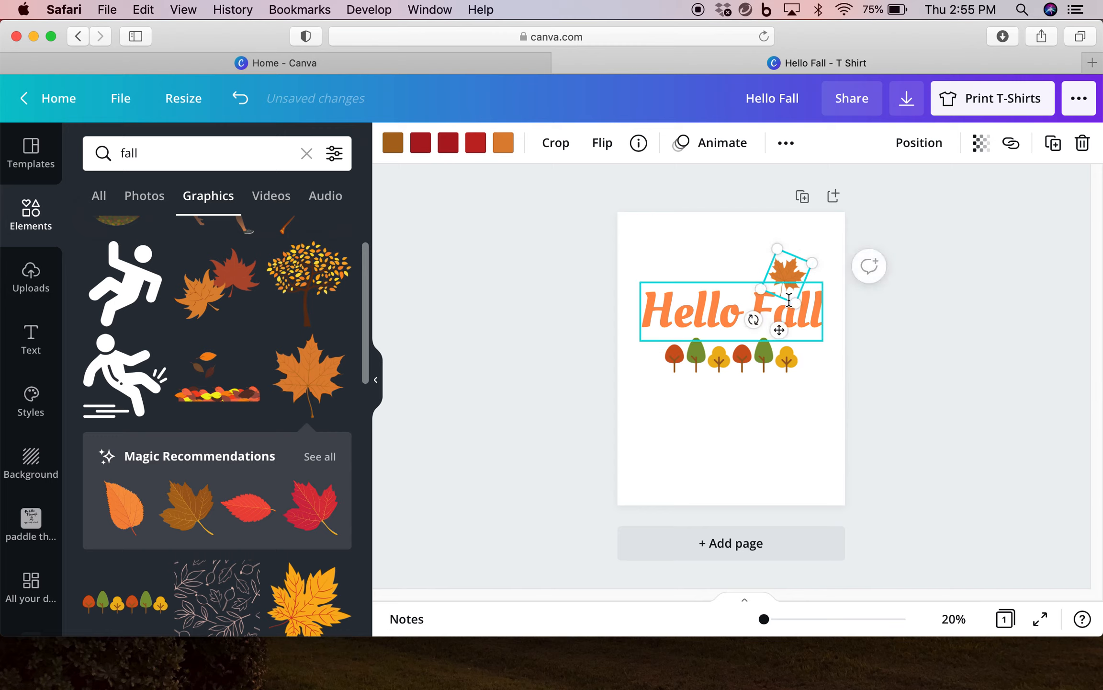
left_click_drag(762, 289, 769, 286)
left_click(897, 353)
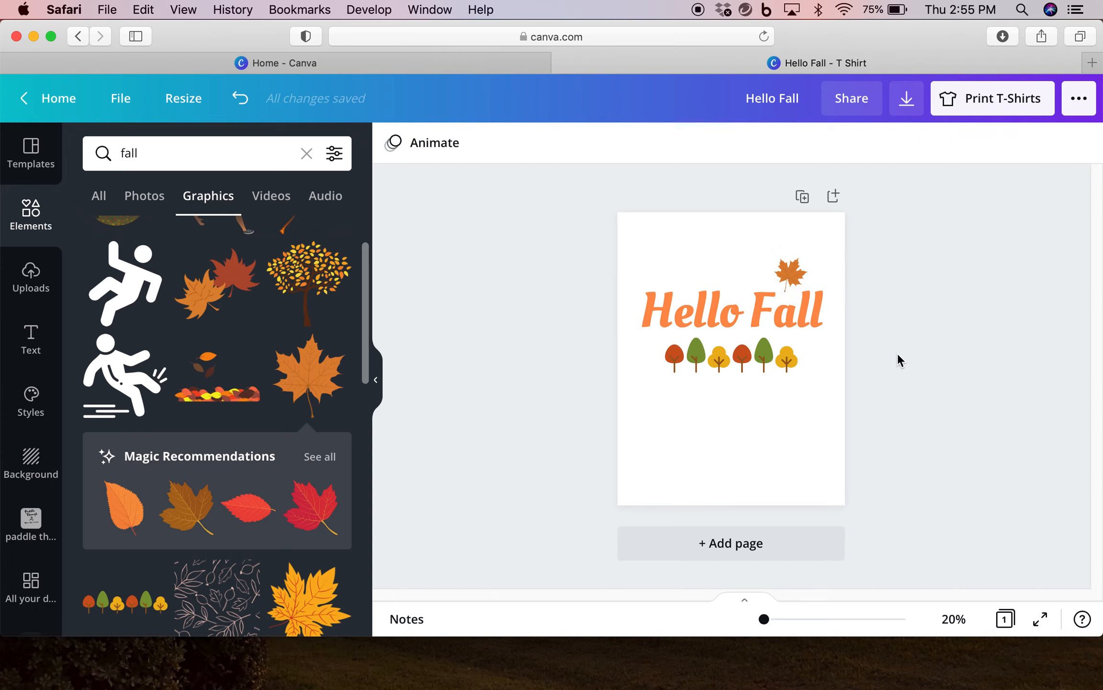
Step: Fine-tune the maple leaf's vertical position so it sits close above the letters of "Fall", and deselect it
left_click(795, 271)
left_click_drag(794, 270, 795, 274)
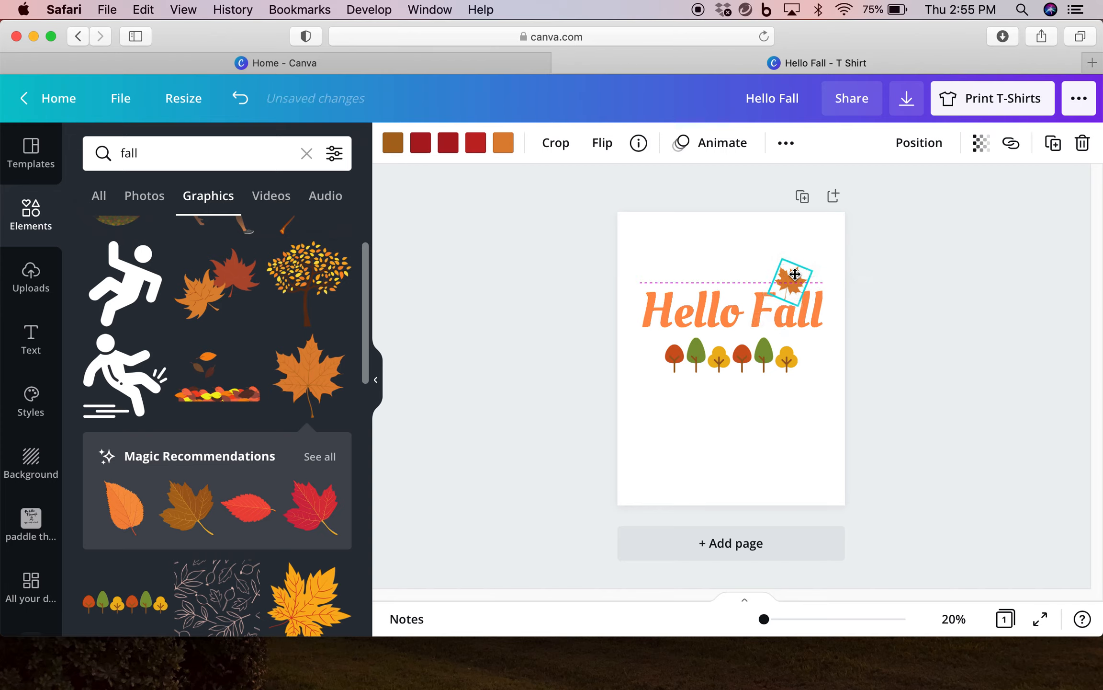
left_click(901, 365)
left_click(793, 277)
left_click_drag(793, 276, 793, 268)
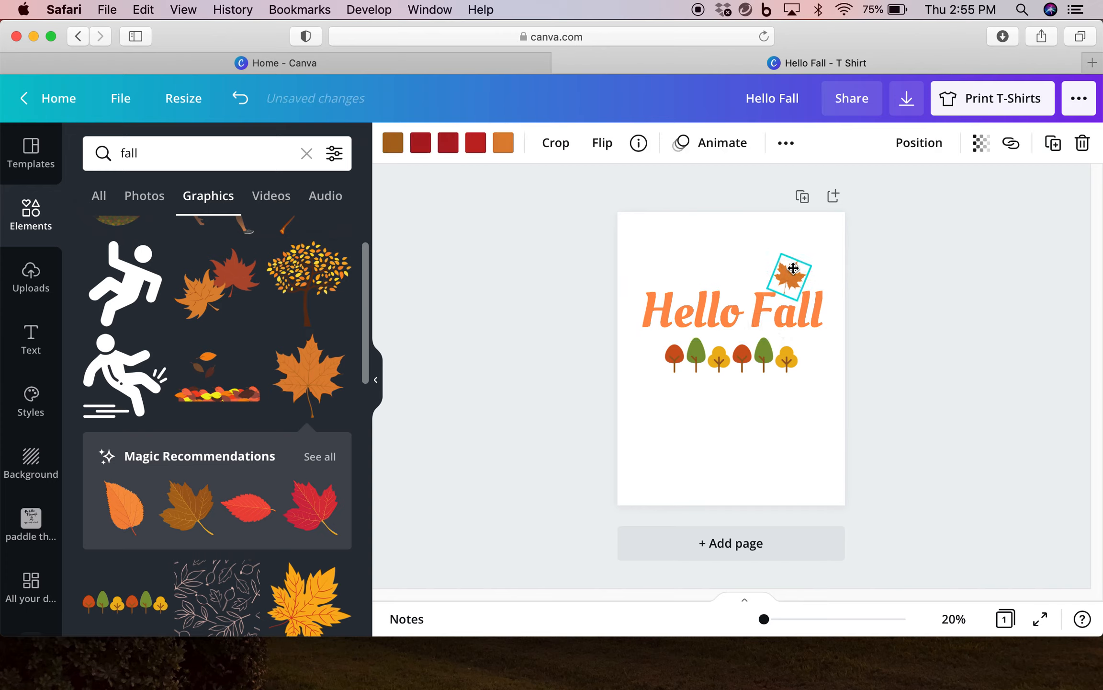
left_click(923, 358)
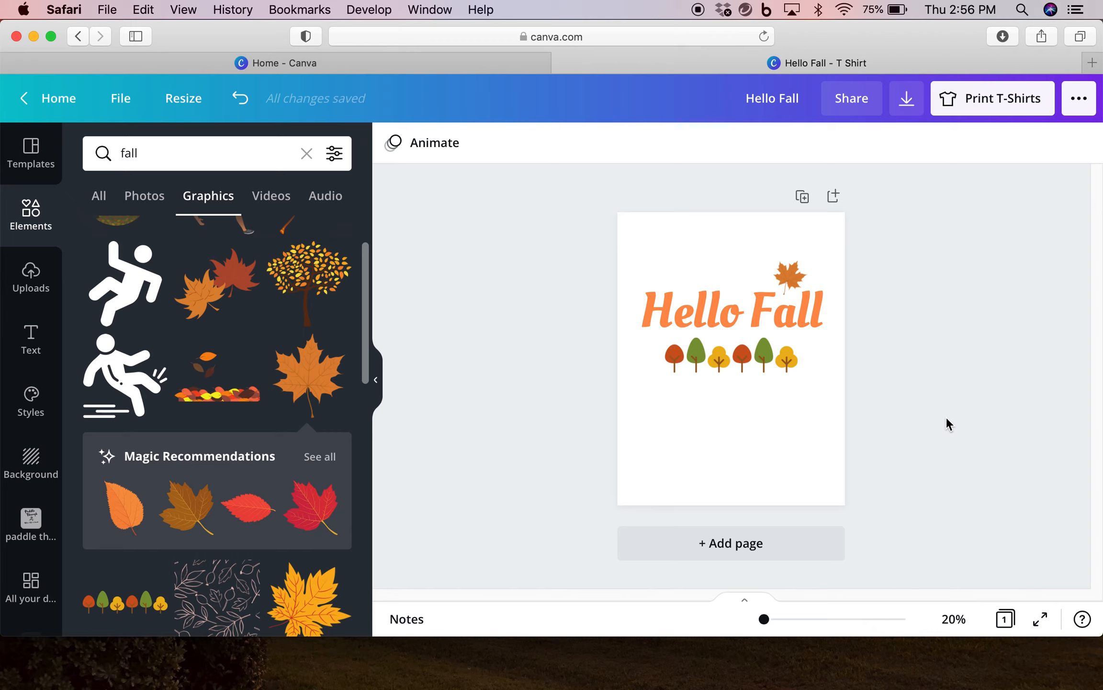
Step: Open the T-shirt printing options for the design and look through the available shirt colors without changing the selection
left_click(1000, 103)
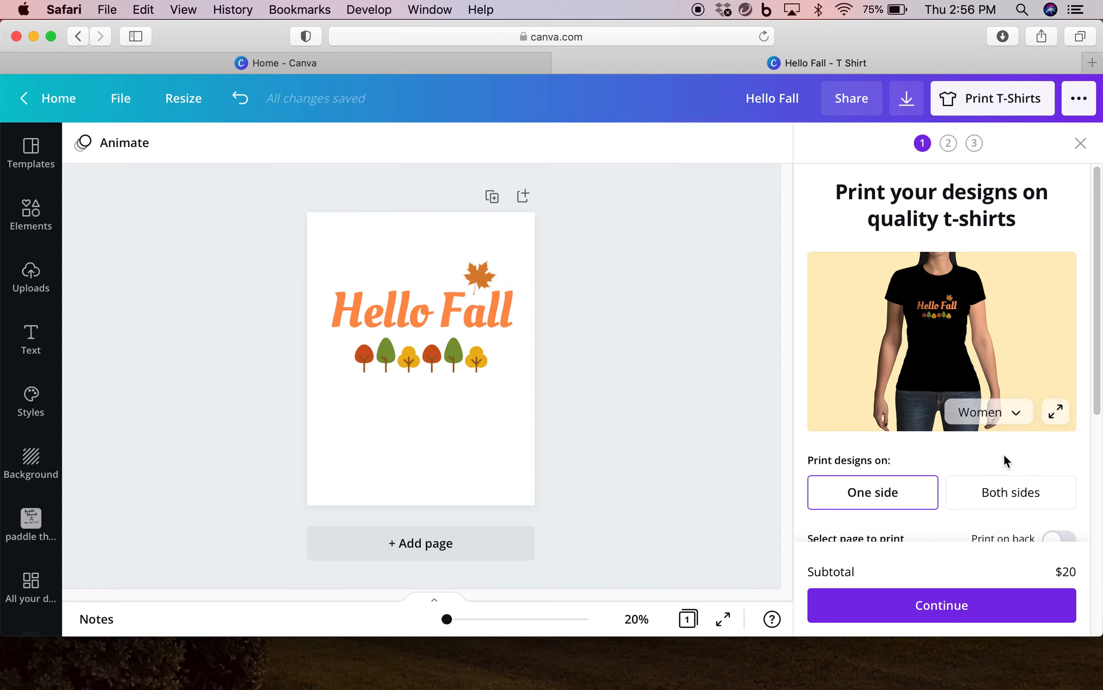
scroll(1003, 454, "down", 5)
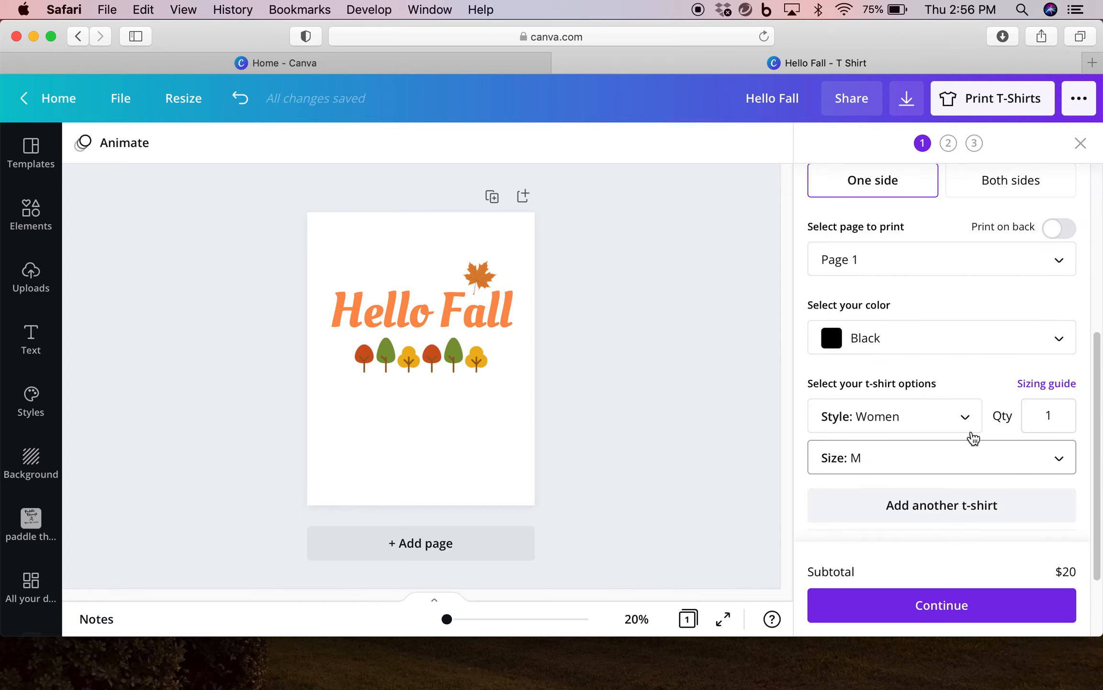
left_click(1056, 341)
scroll(946, 448, "down", 2)
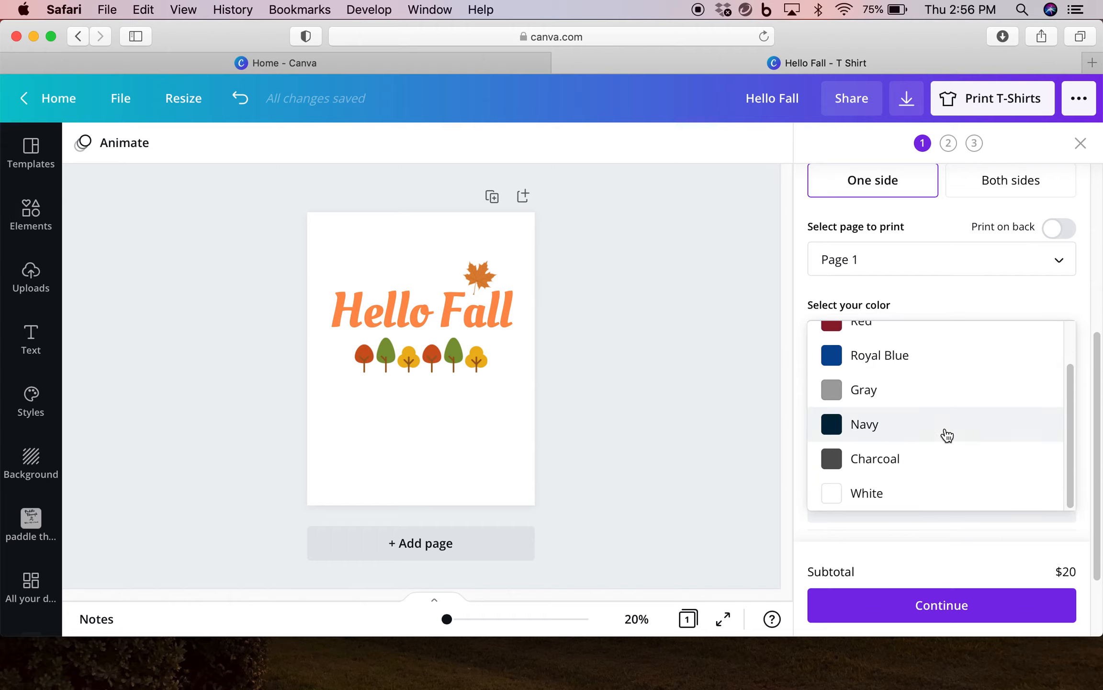
scroll(945, 432, "up", 2)
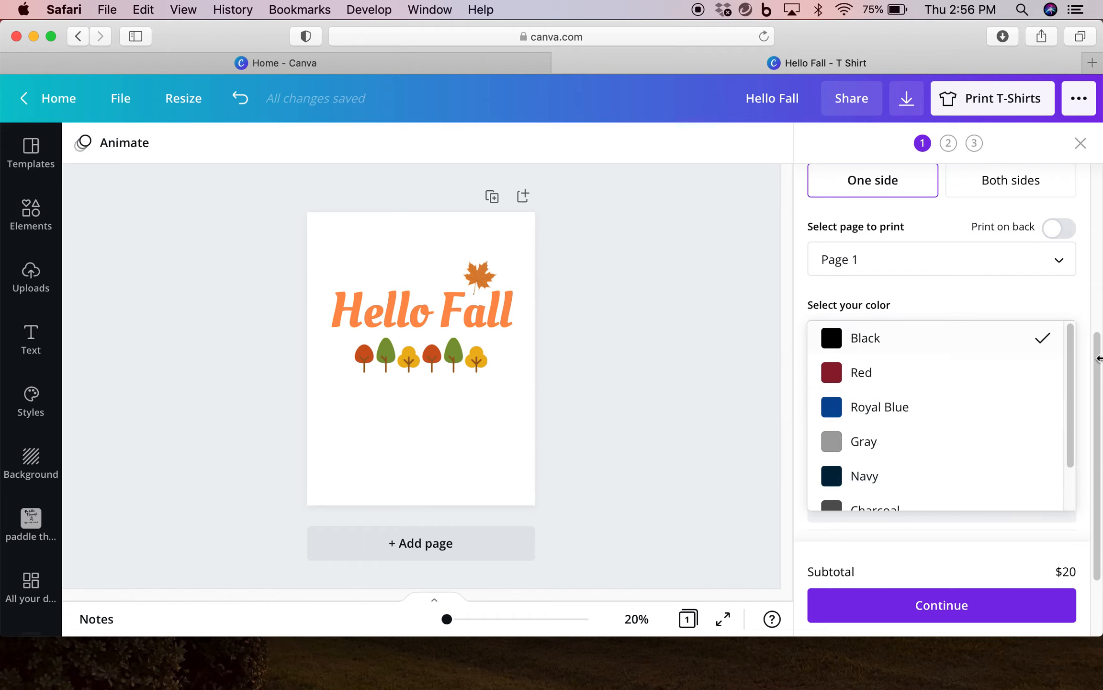
left_click(1096, 314)
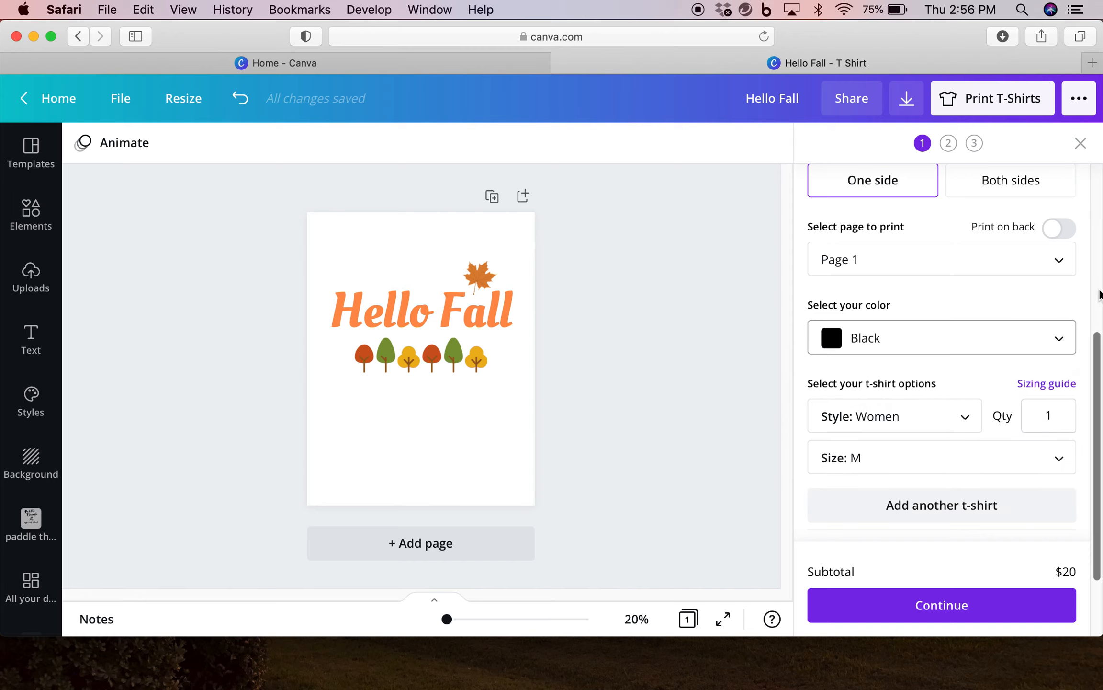
Step: View the black T-shirt mockup of the design enlarged, and close both the preview and the printing options
scroll(1096, 314, "up", 5)
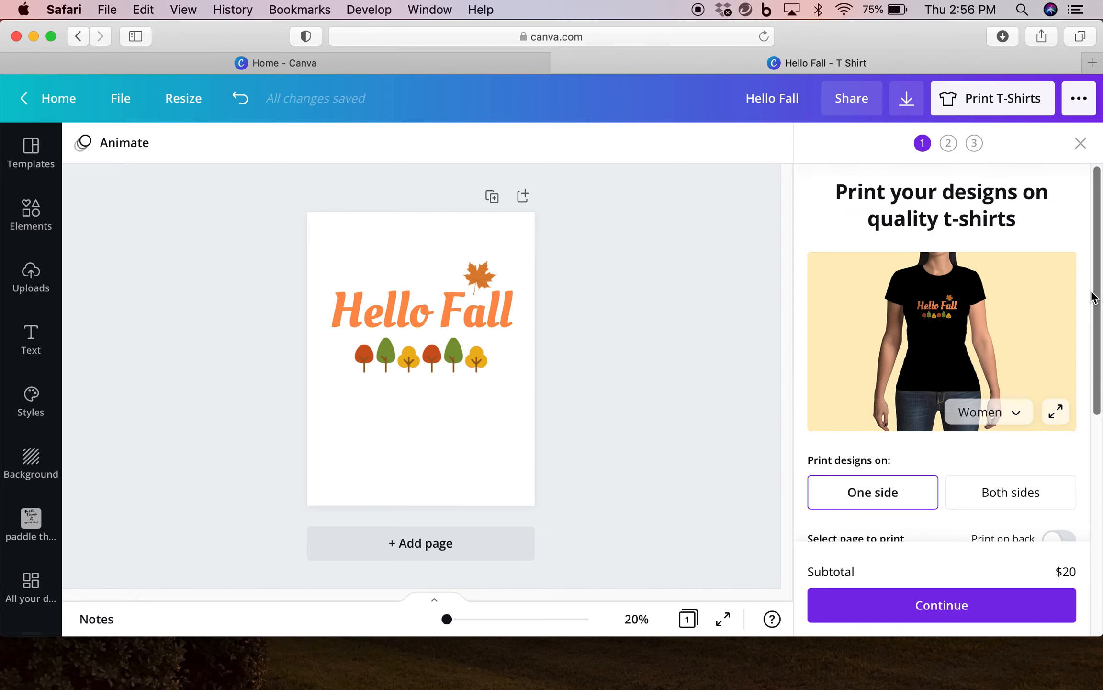
left_click(1056, 410)
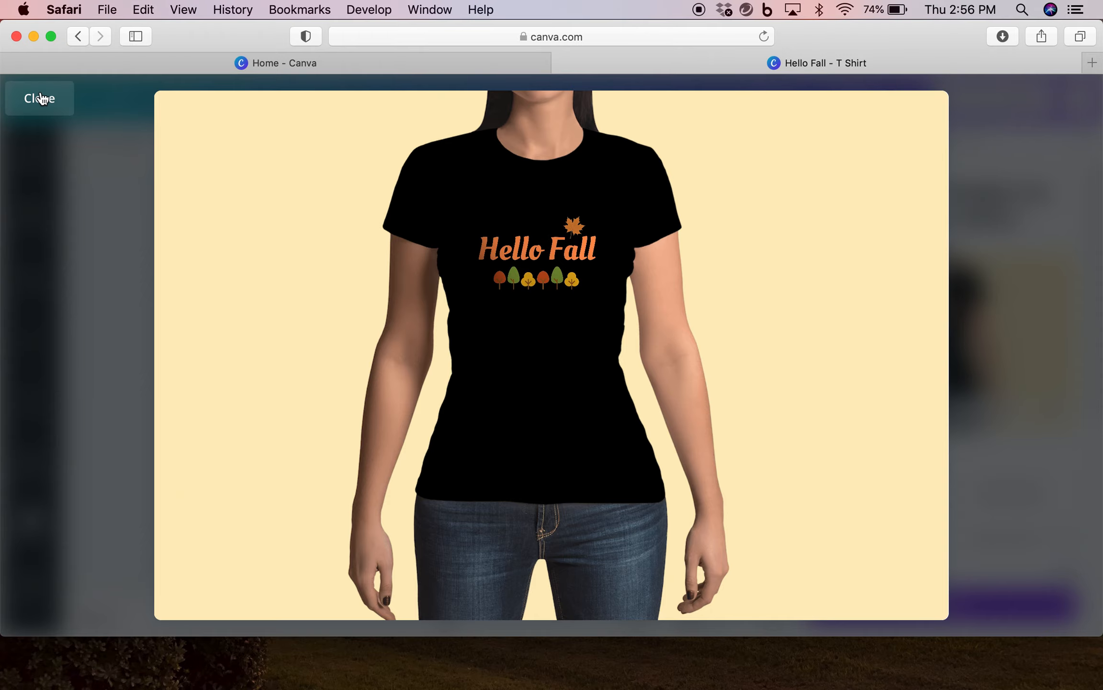
left_click(42, 99)
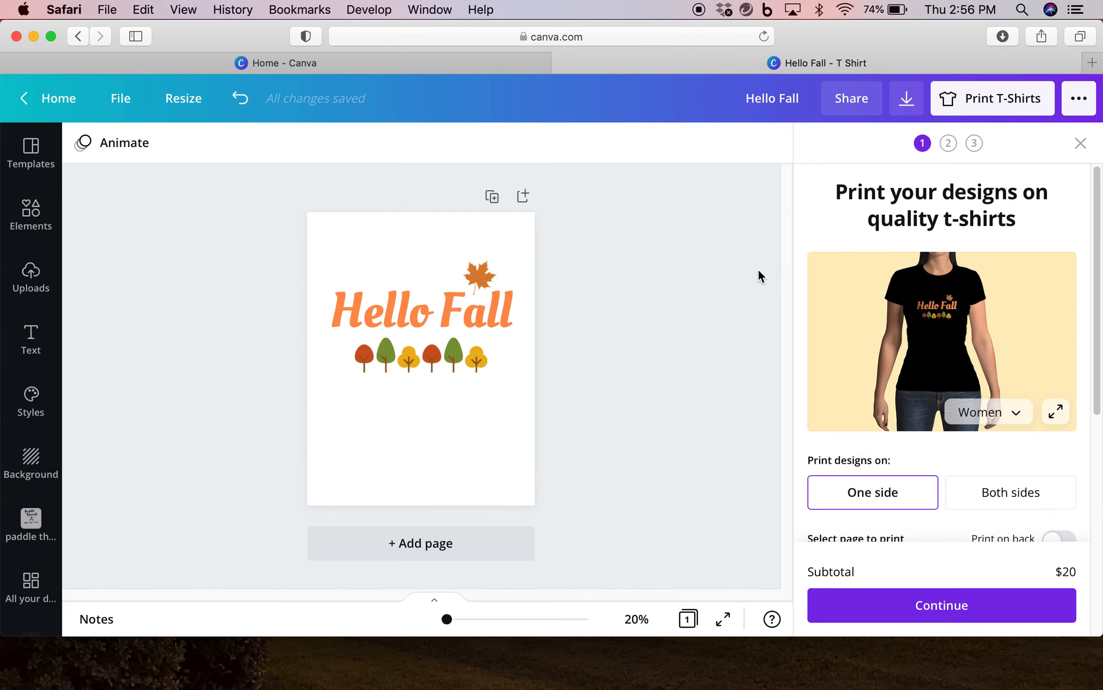
left_click(1080, 142)
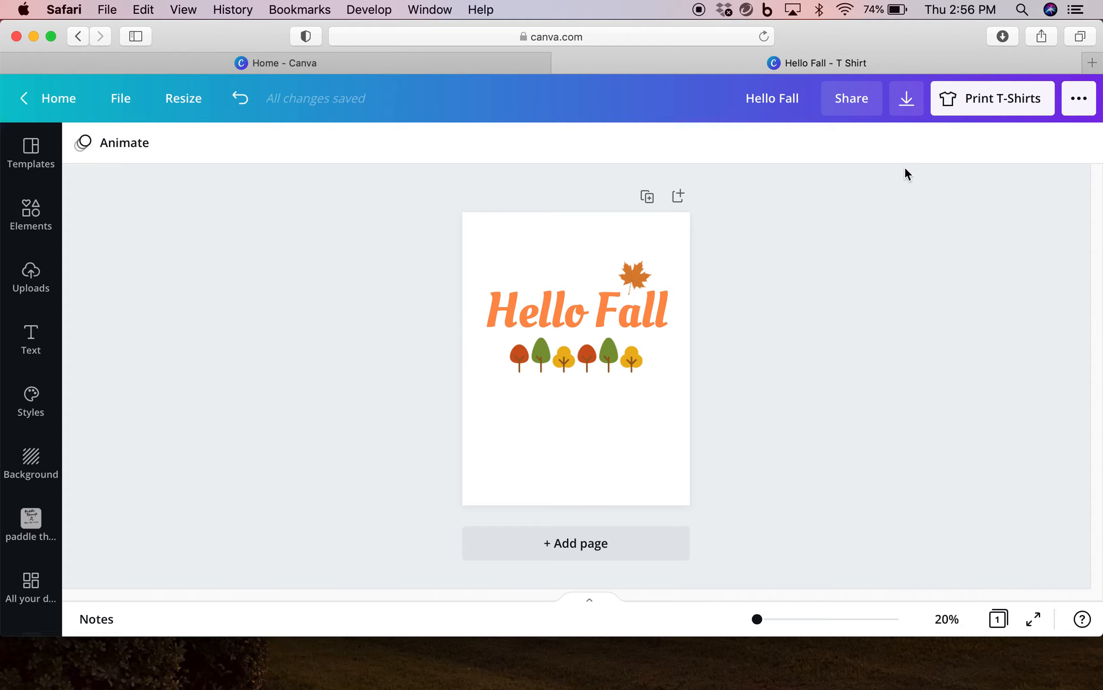
Step: Open the download settings for the design and look through the available file types, keeping PNG
left_click(906, 103)
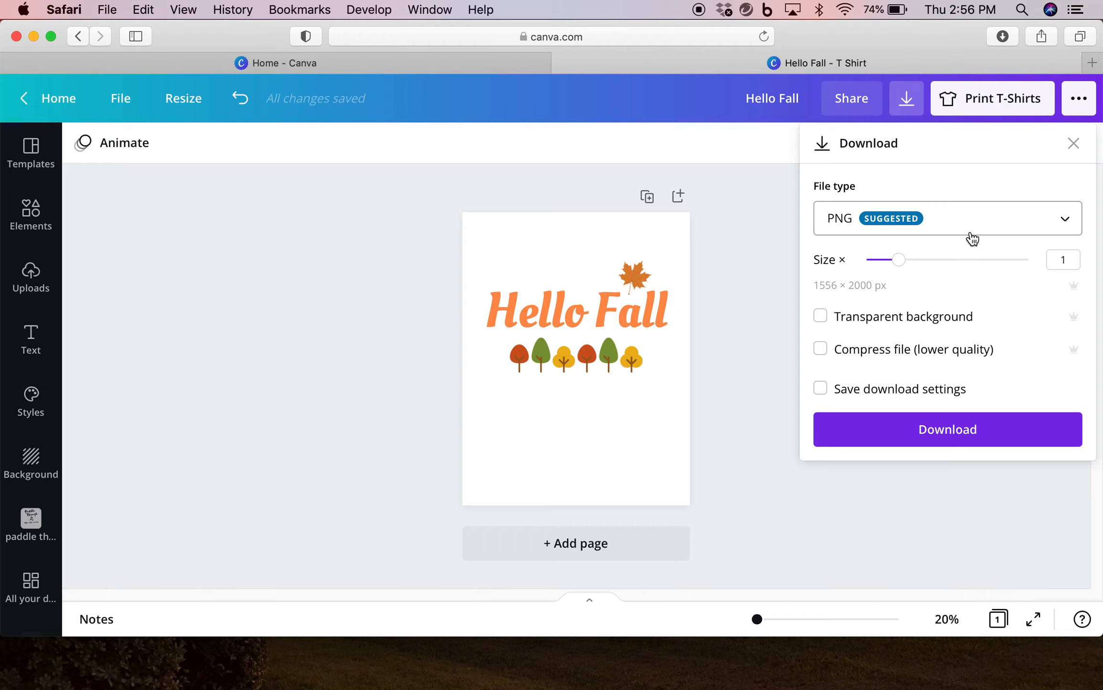
left_click(1067, 222)
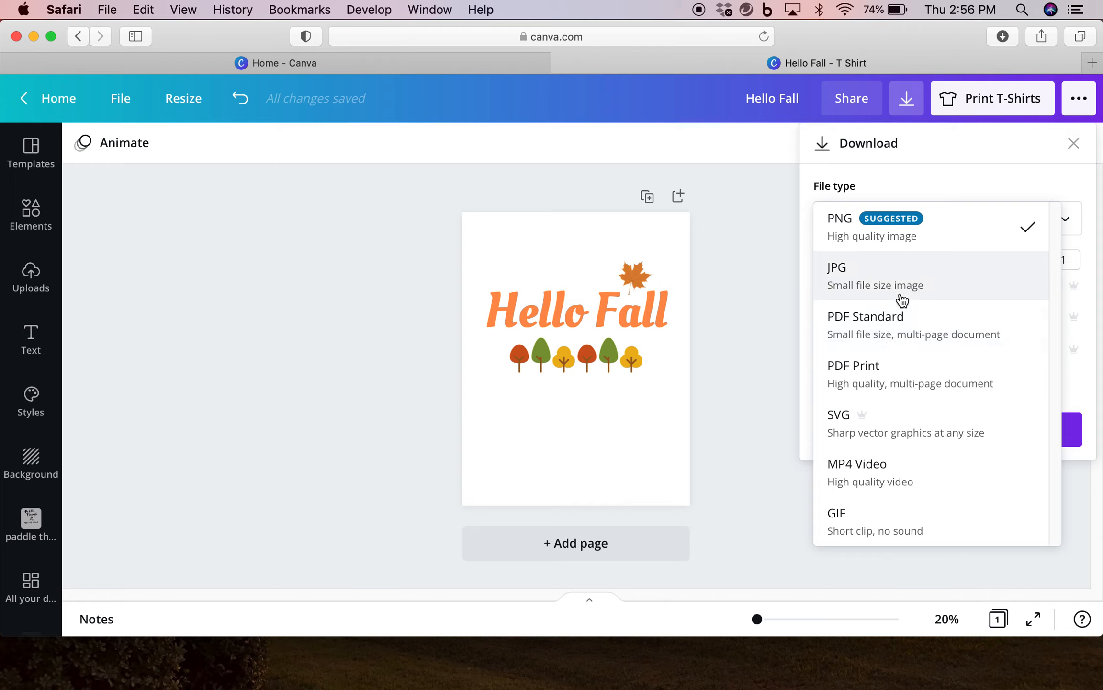
left_click(765, 239)
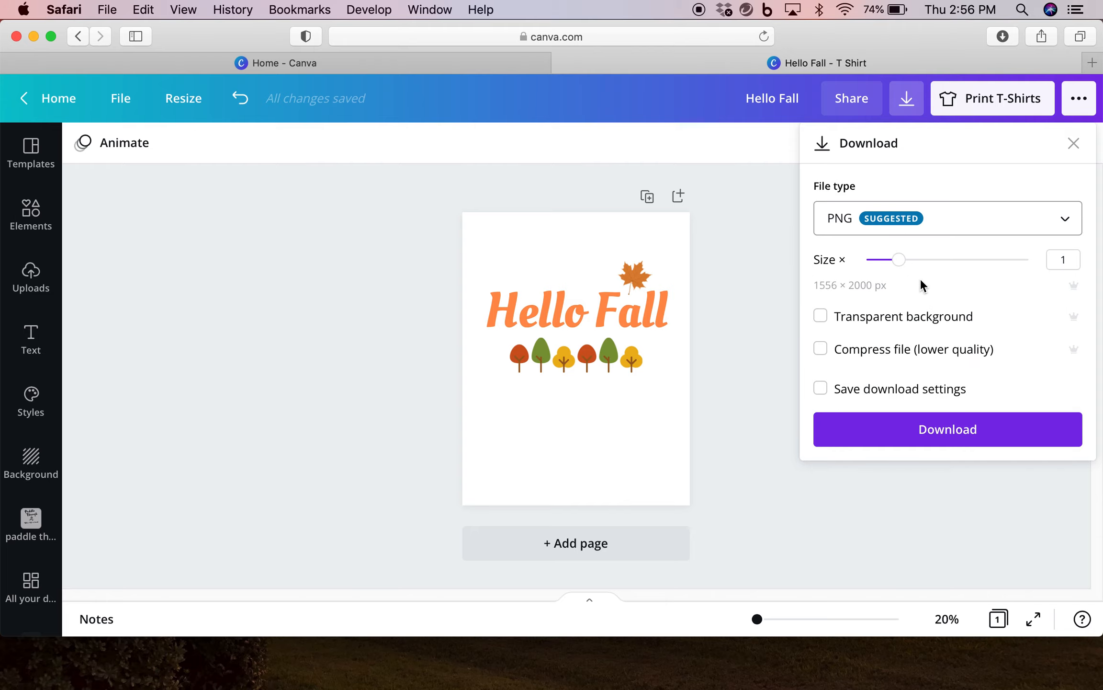
Step: Download the design as a PNG at size 1.5 with a transparent background
left_click(901, 263)
left_click_drag(903, 262, 926, 263)
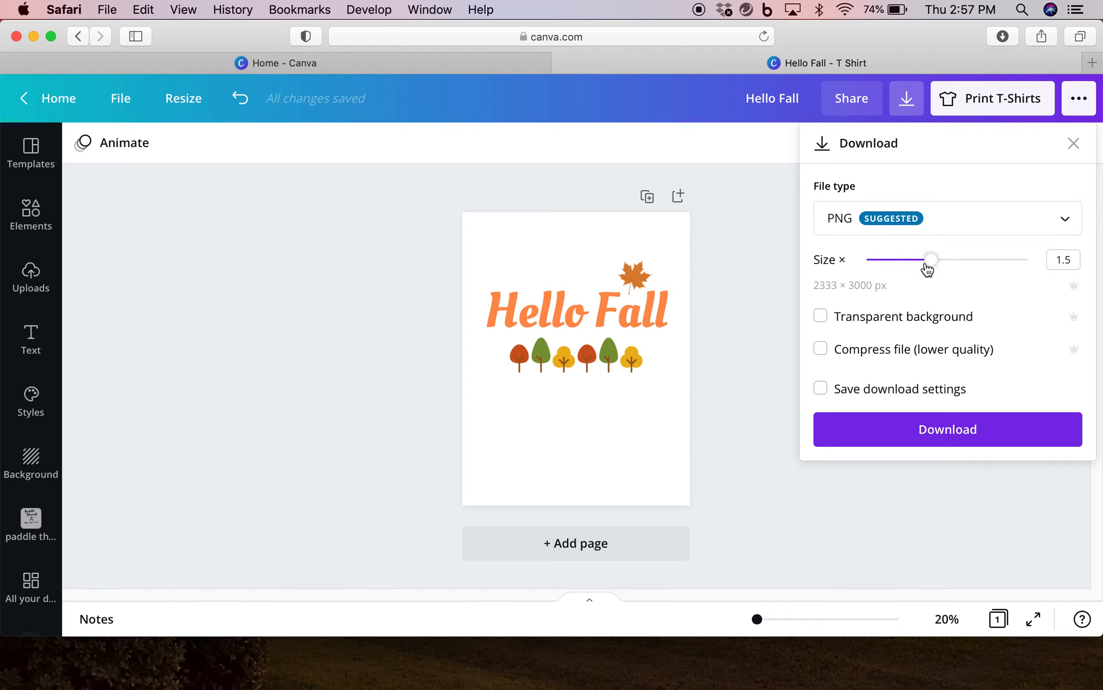
left_click(1069, 259)
left_click(1019, 271)
left_click(821, 316)
left_click(953, 432)
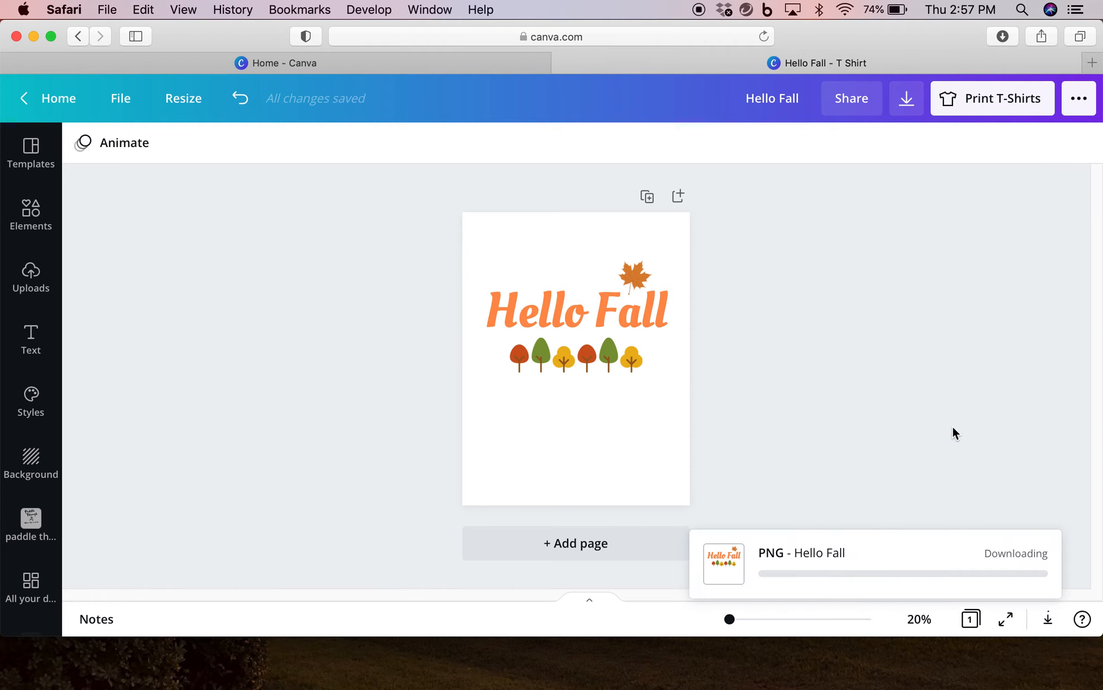